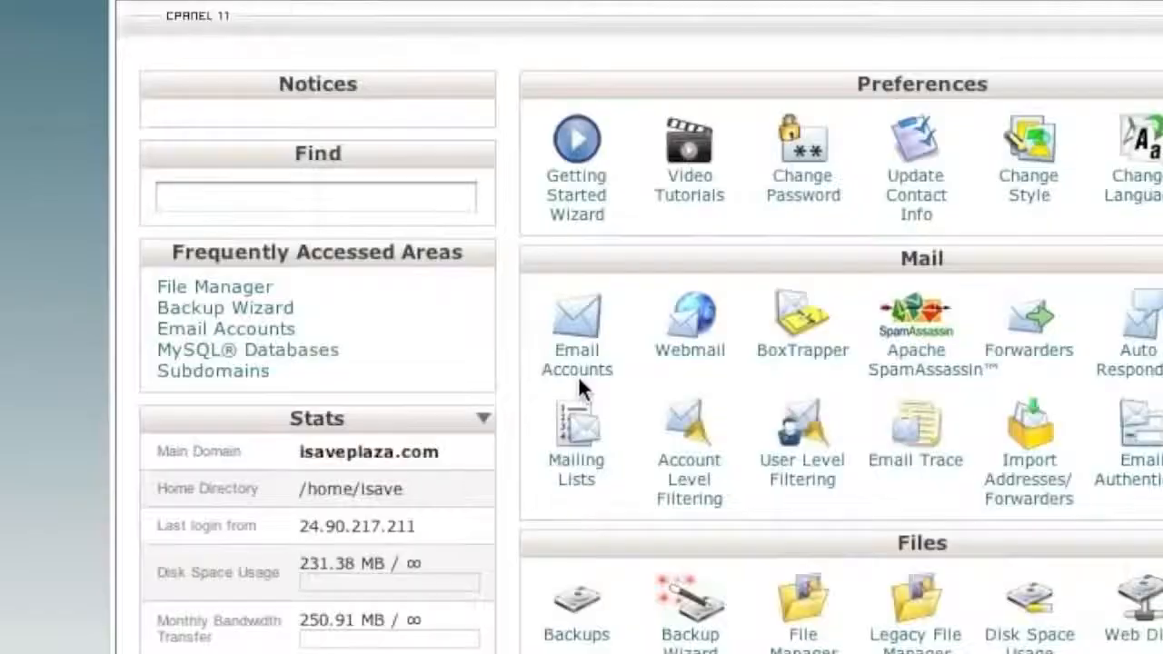
- Visit Email Accounts, return to the cPanel home page and launch File Manager
left_click(481, 362)
left_click(580, 359)
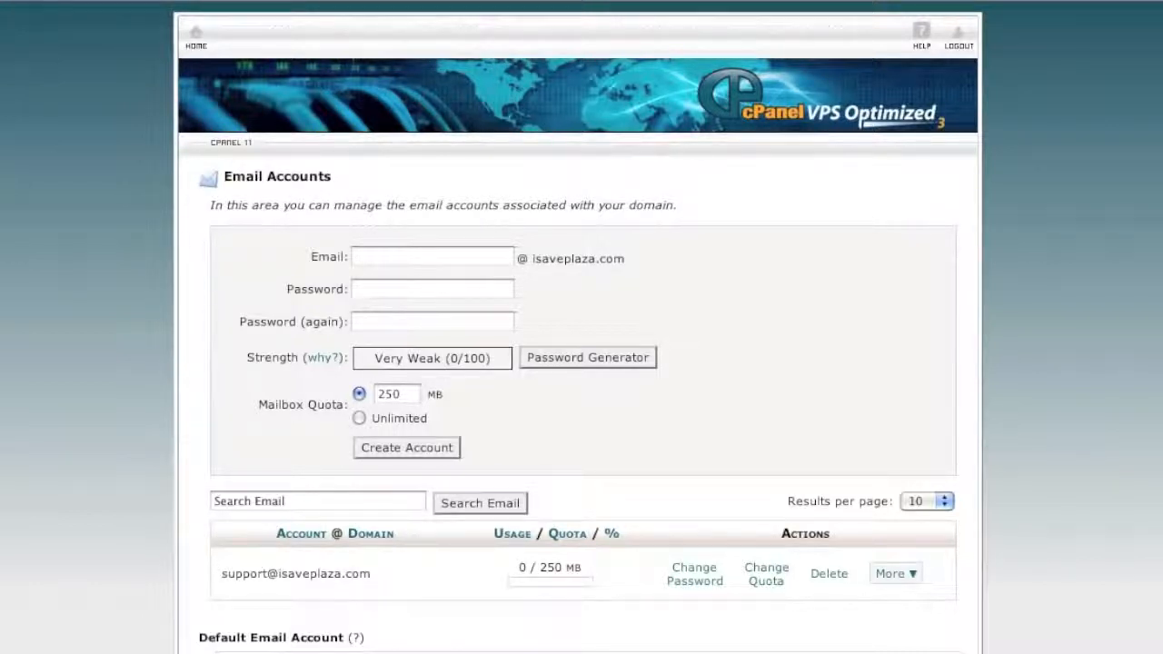
left_click(196, 38)
scroll(712, 419, "down", 1)
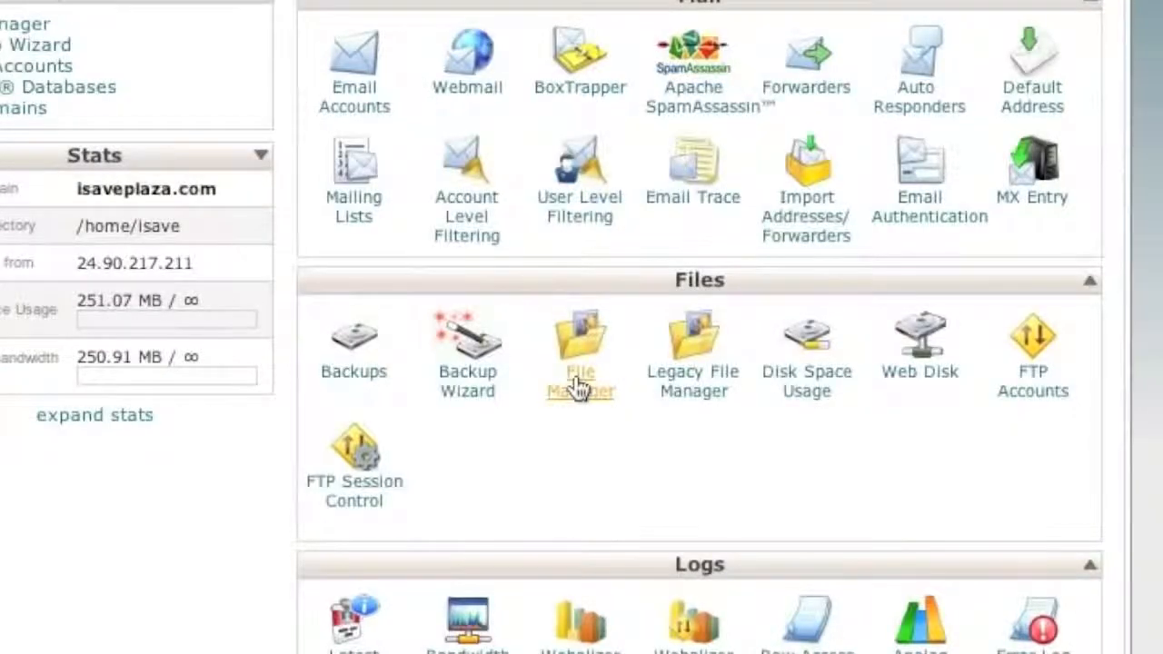
left_click(580, 386)
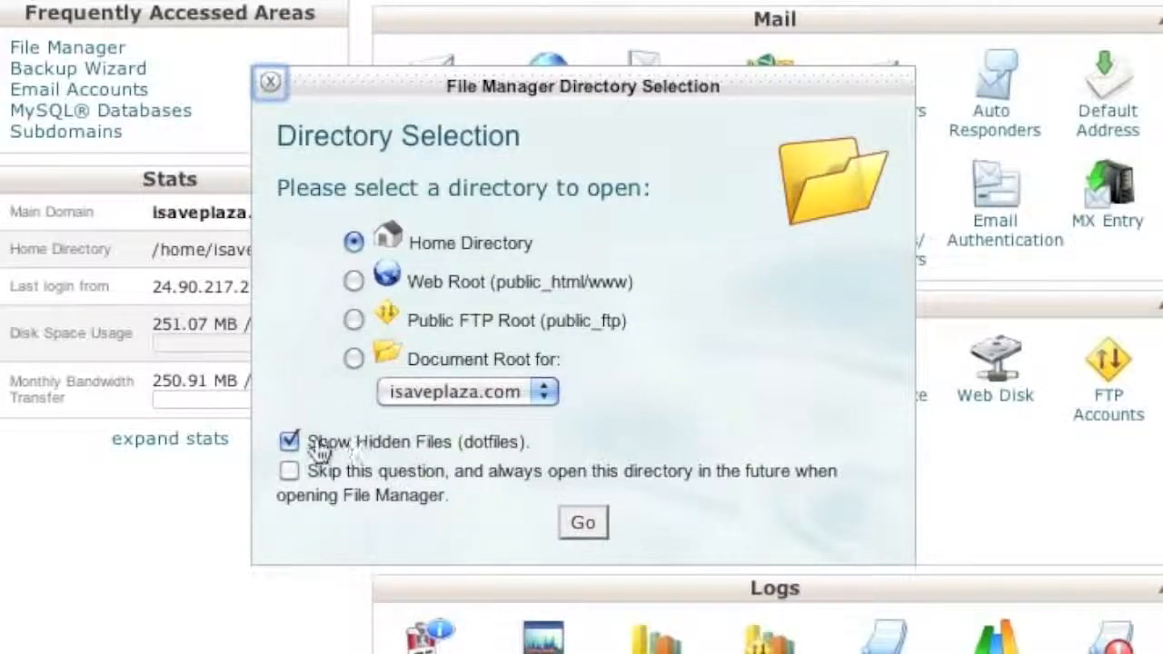
- Open the Home Directory, select public_html and set it to compress as a Zip Archive
left_click(581, 524)
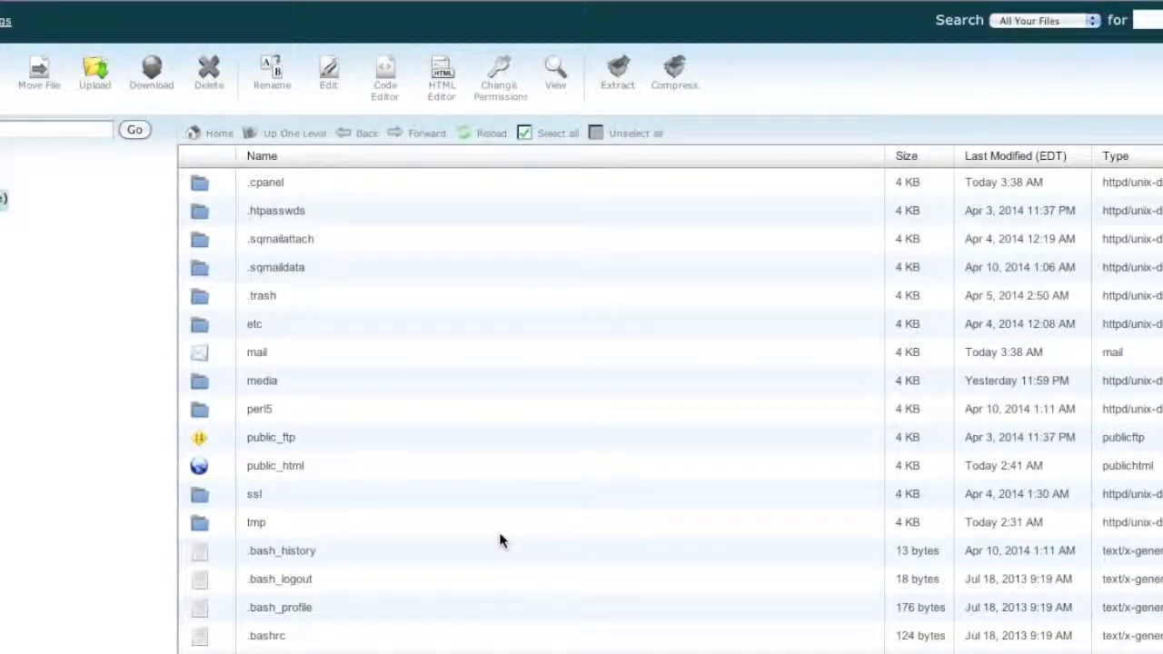
left_click(340, 469)
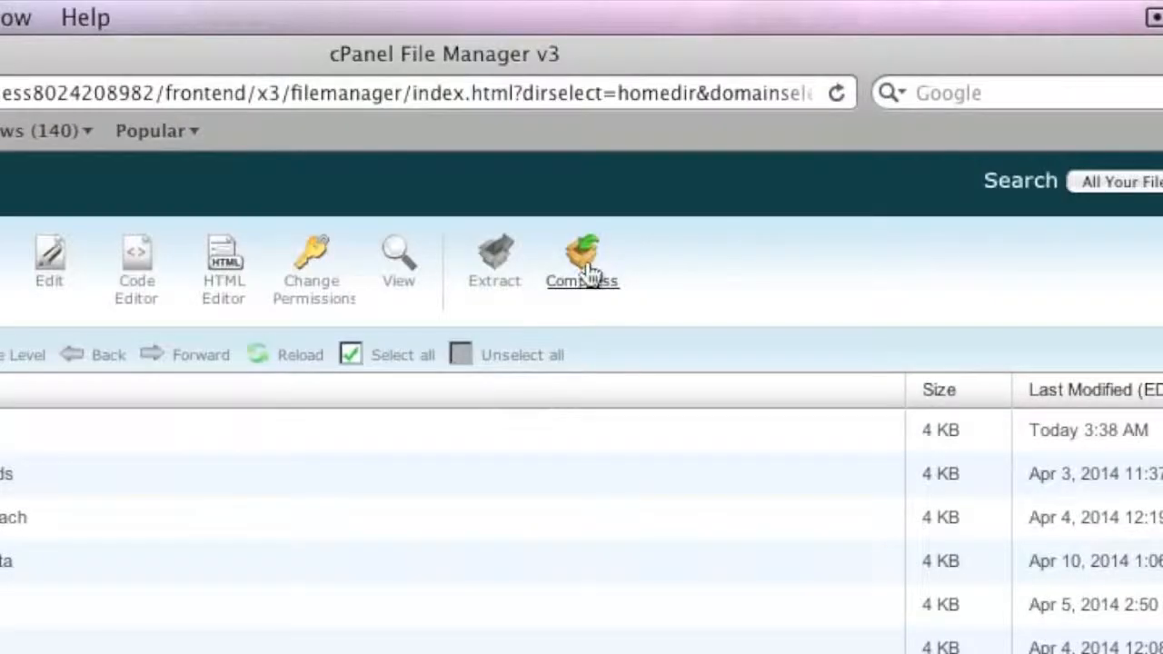
left_click(588, 273)
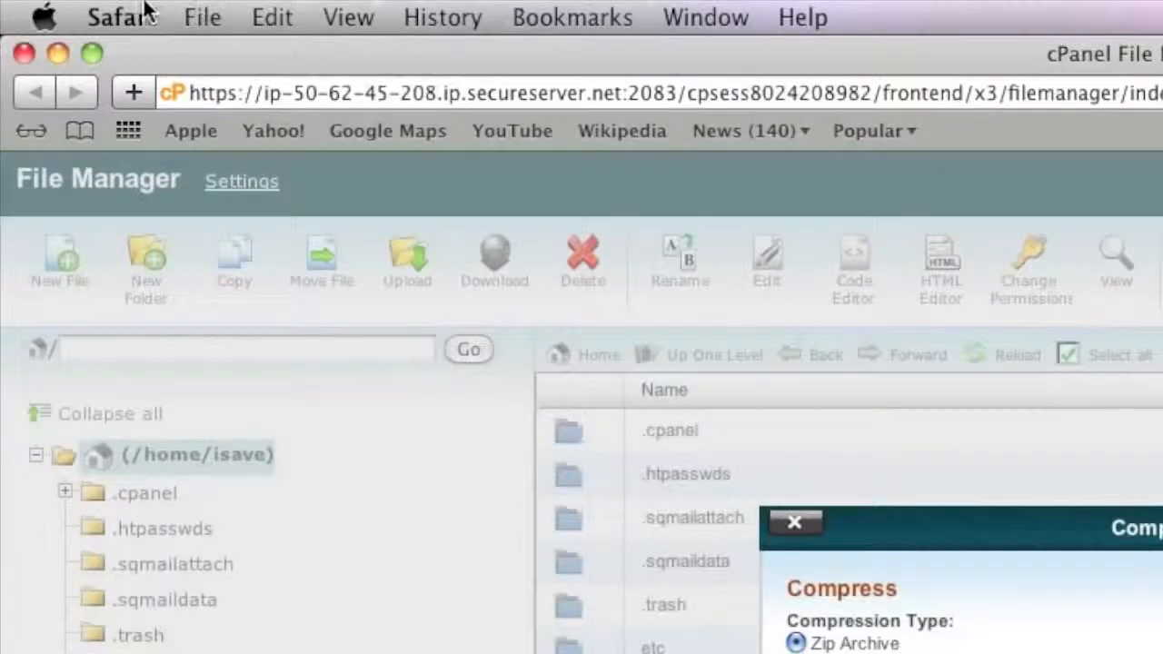
- Check Safari's Preferences, then compress public_html into /public_html.zip
left_click(121, 18)
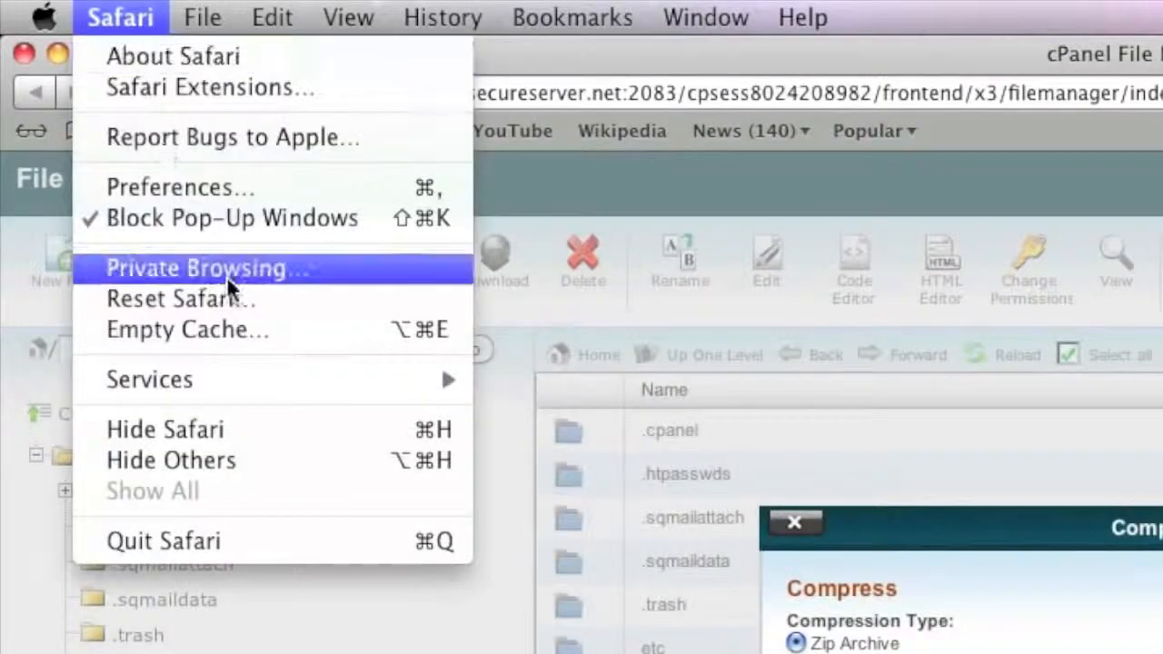
left_click(247, 186)
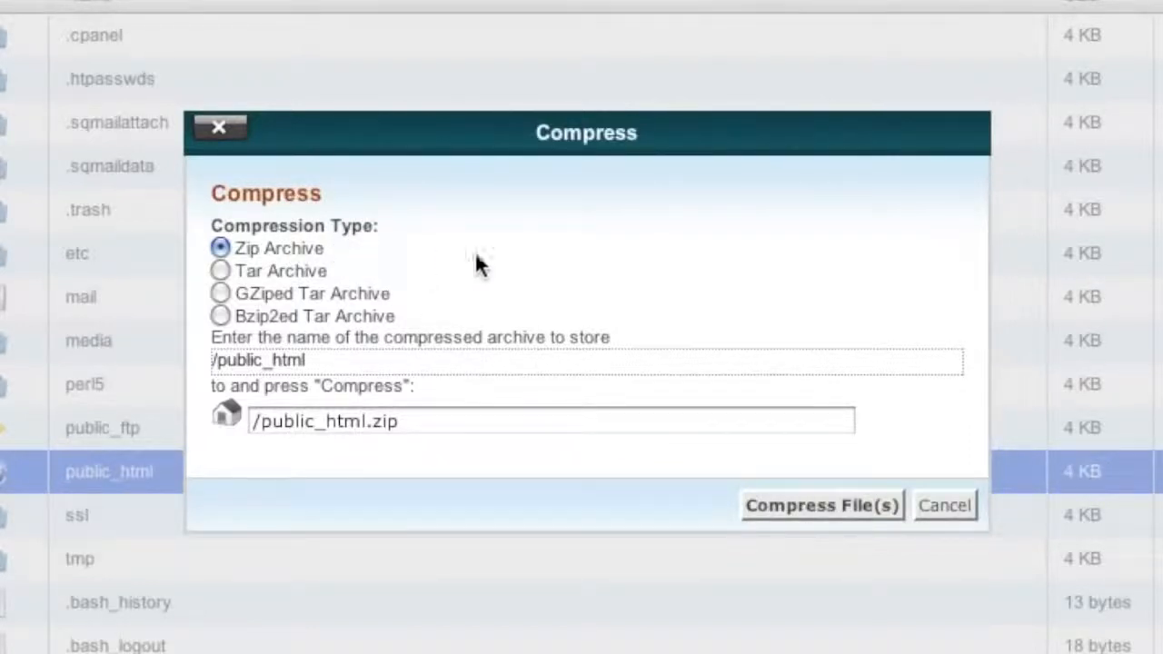
left_click(810, 499)
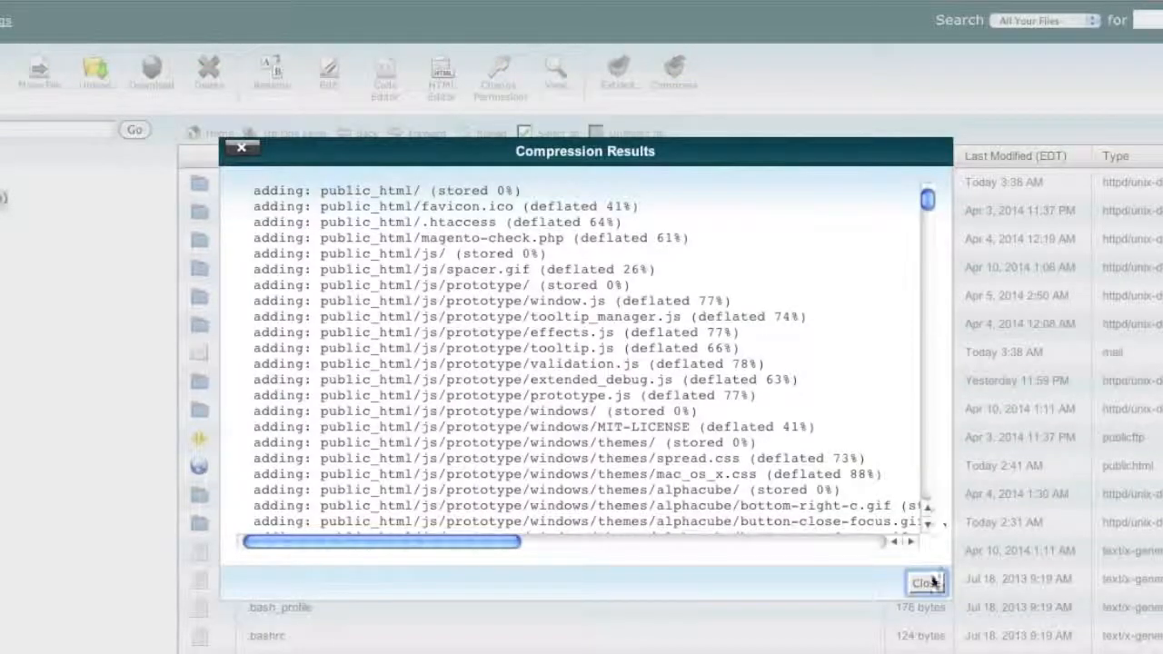
- Download the 50.9 MB public_html.zip archive and return to the cPanel home page
left_click(925, 583)
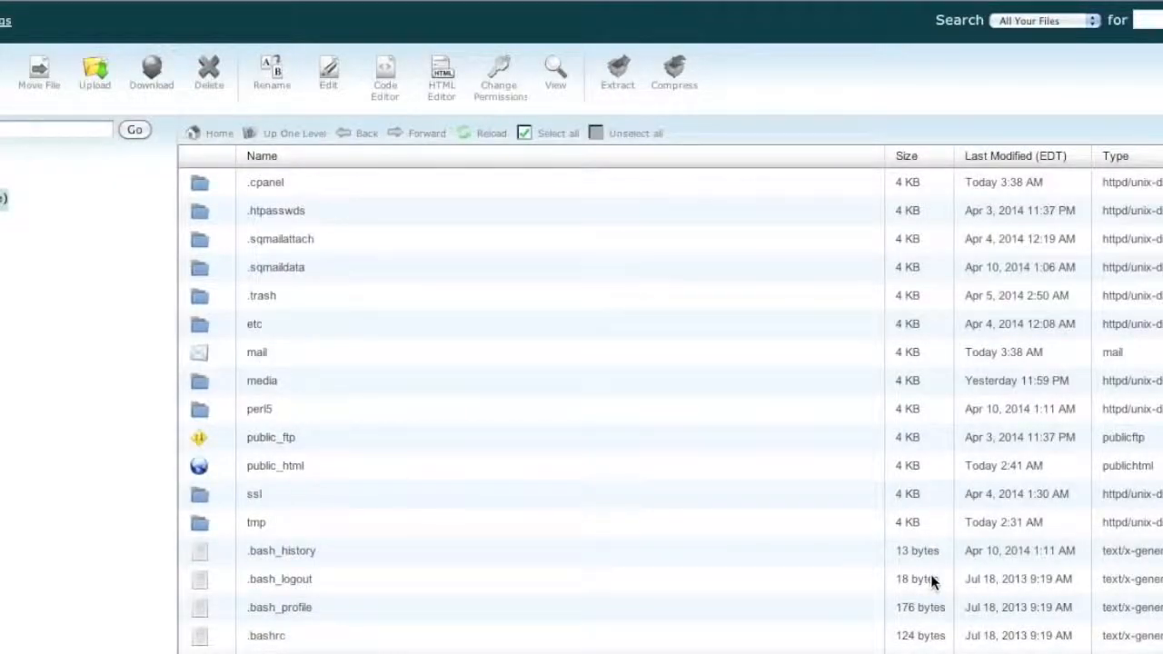
scroll(636, 509, "down", 3)
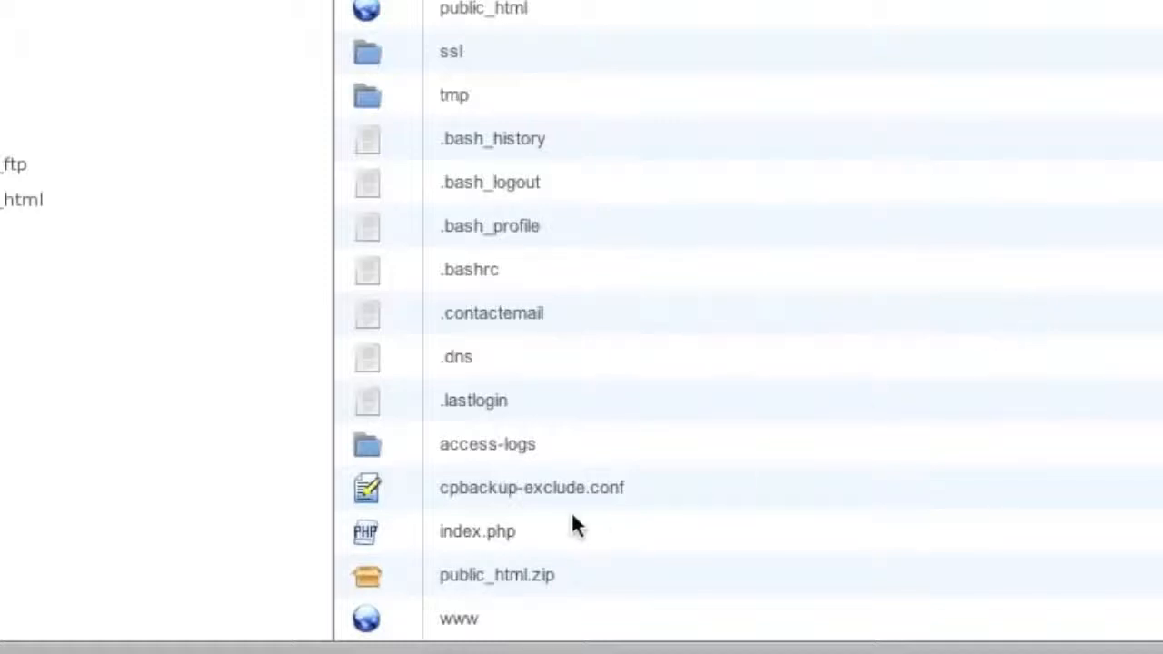
left_click(611, 589)
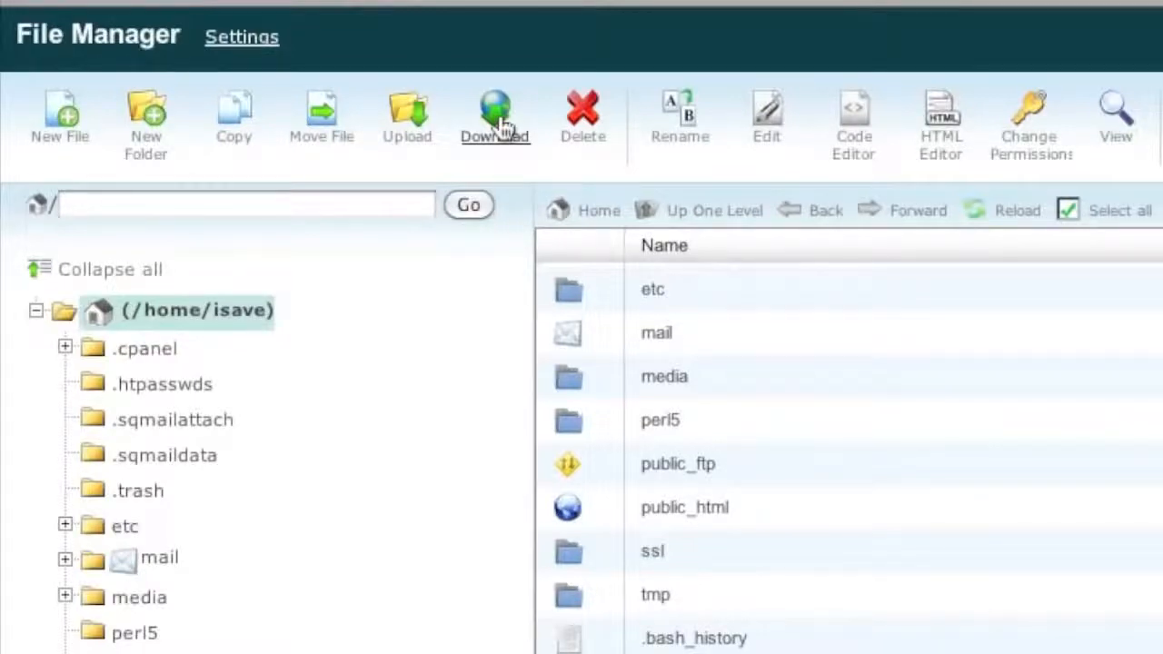
left_click(502, 127)
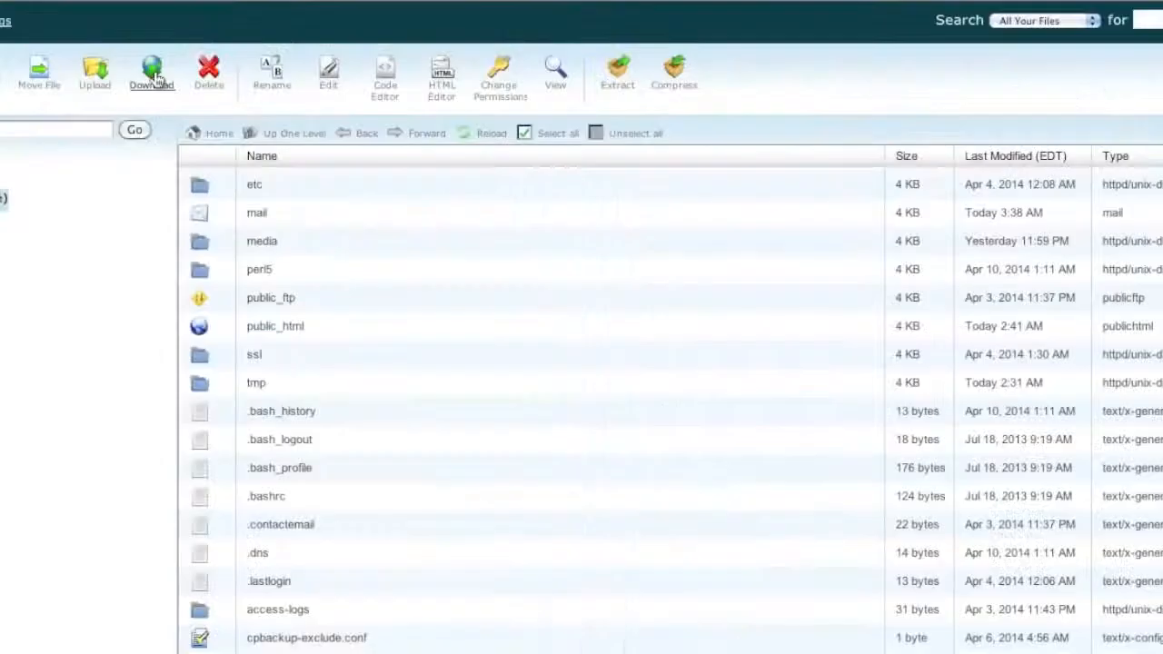
left_click(118, 102)
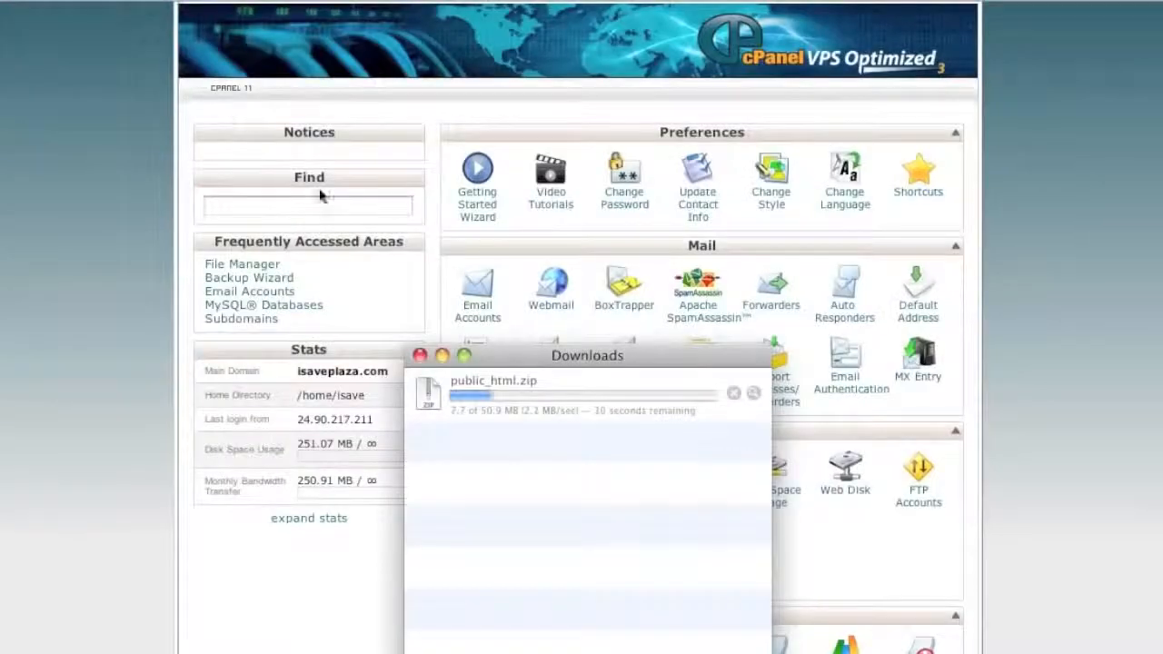
left_click(71, 331)
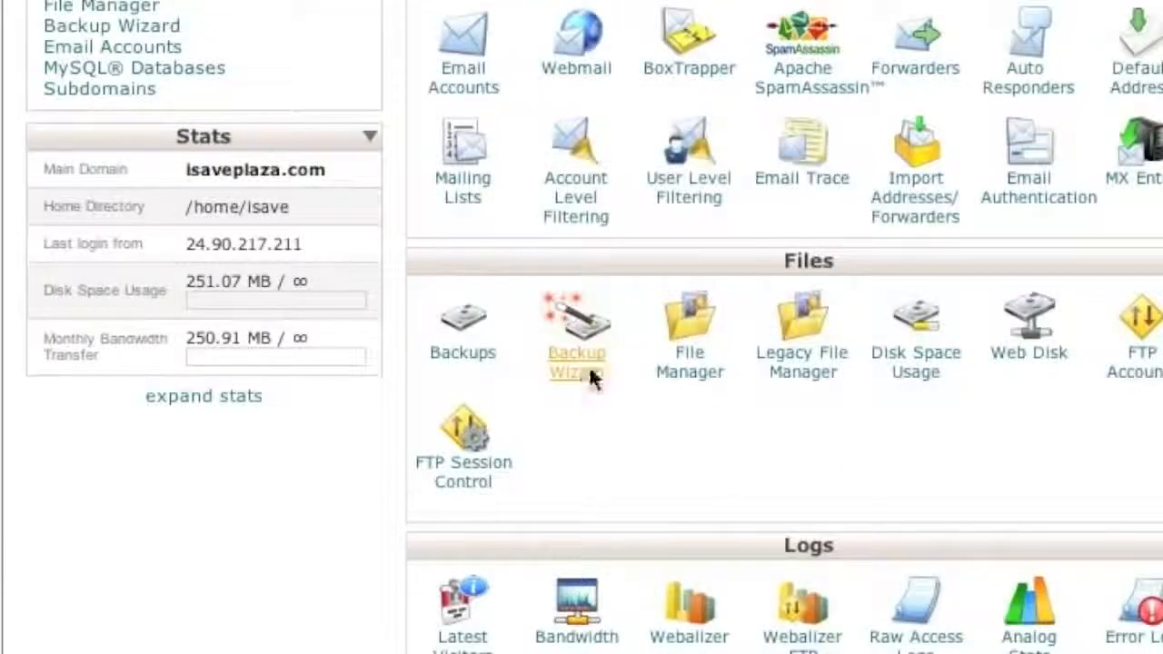
- Download the isave_mystore MySQL backup from Backup Wizard, verify it in Downloads, and step back
left_click(588, 372)
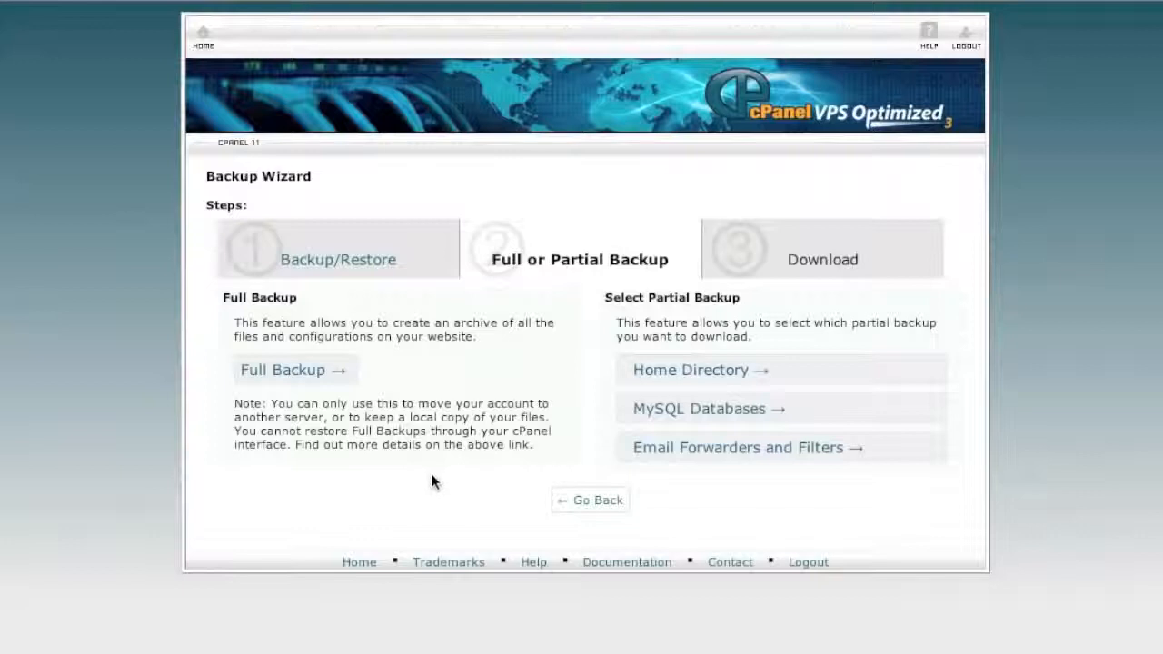
left_click(740, 408)
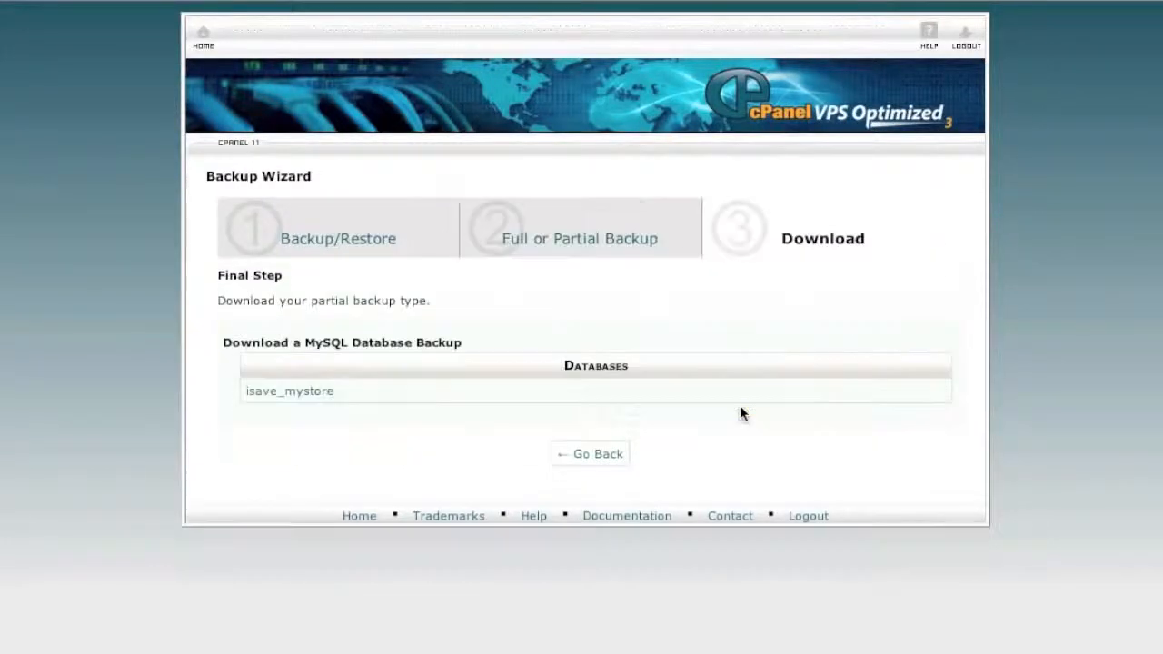
left_click(298, 394)
right_click(240, 653)
left_click(239, 606)
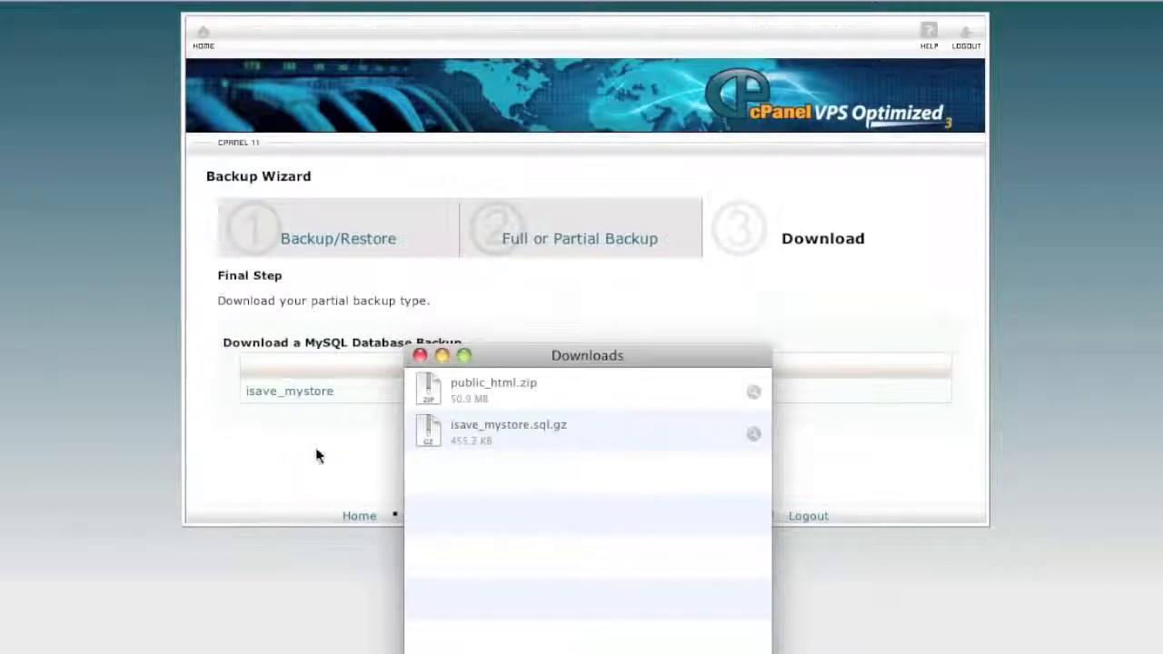
left_click(316, 448)
left_click(586, 455)
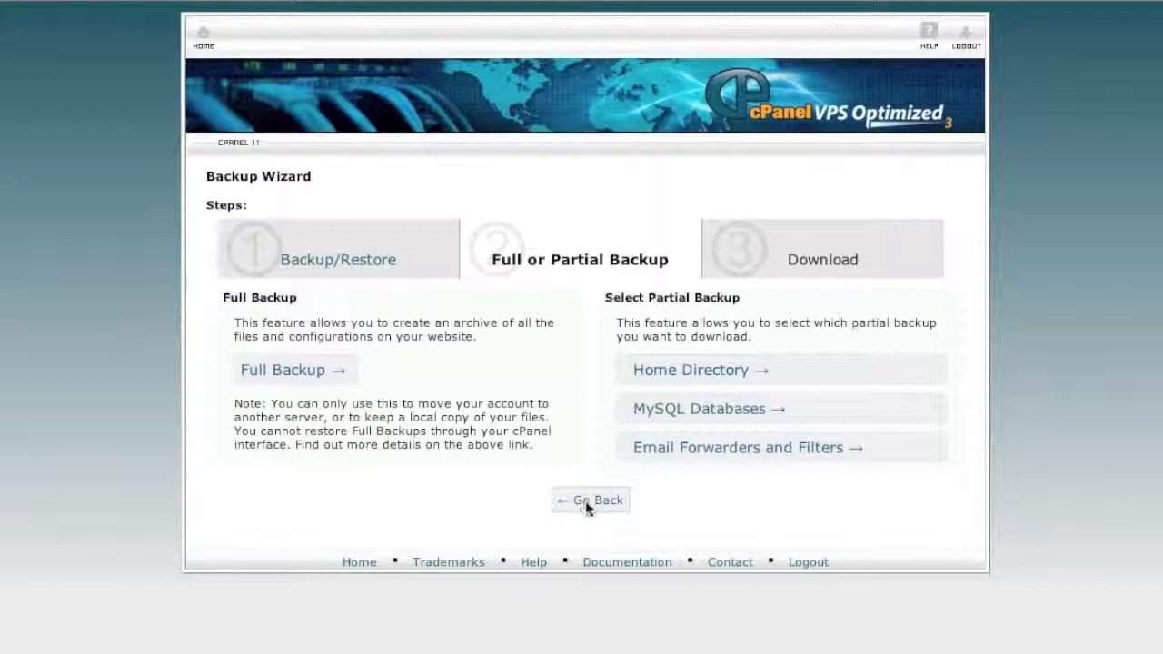
left_click(586, 502)
- Go back to the cPanel home page
left_click(205, 38)
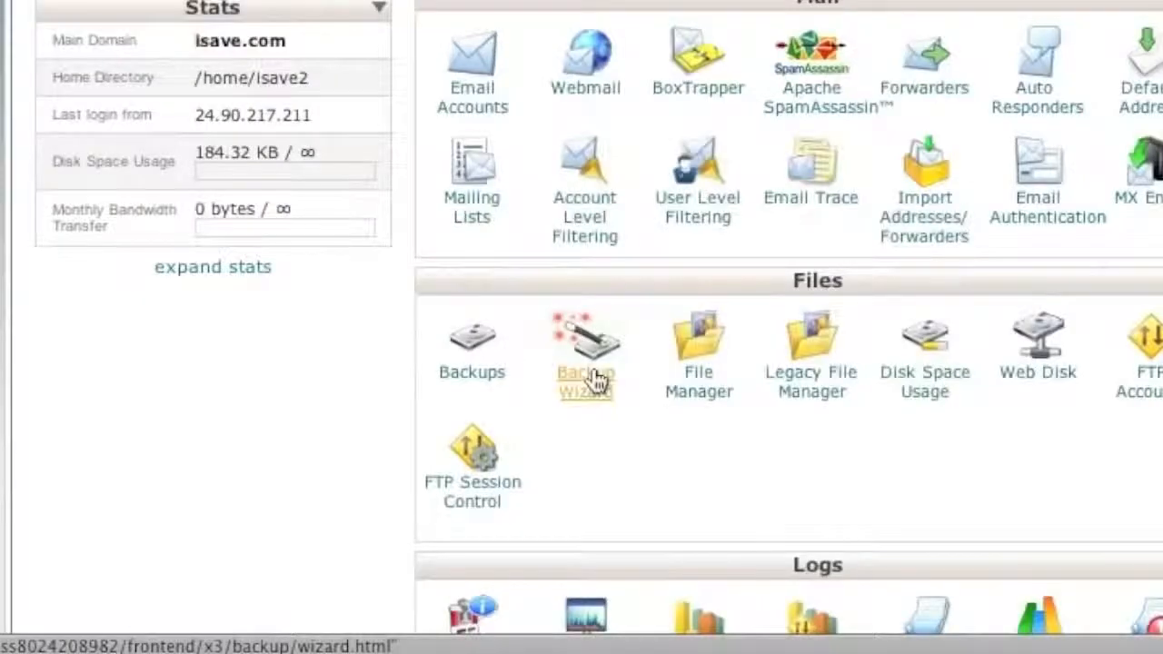
- Restore the isave_mystore.sql.gz database backup into the isave.com account via Backup Wizard
left_click(596, 380)
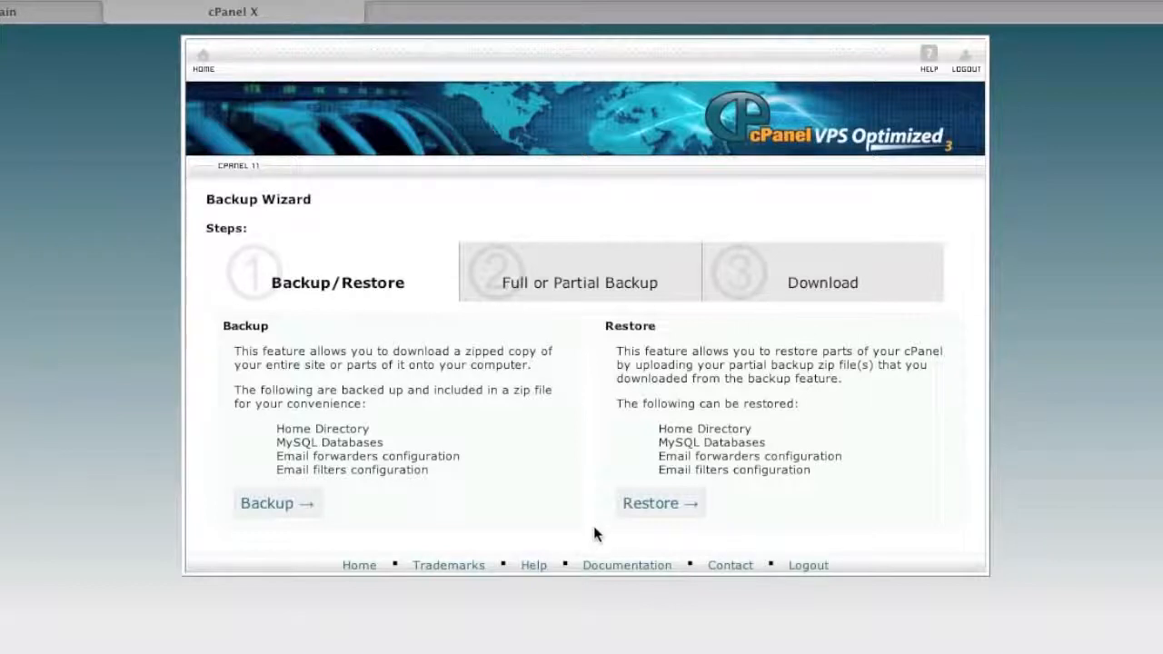
left_click(652, 505)
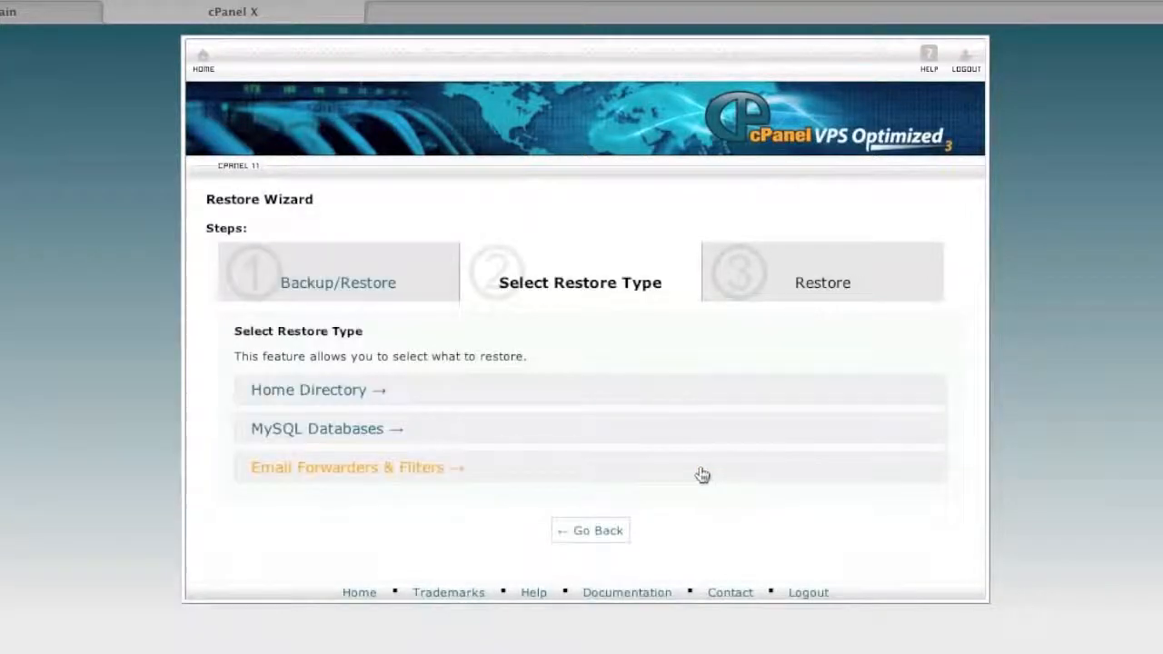
left_click(372, 434)
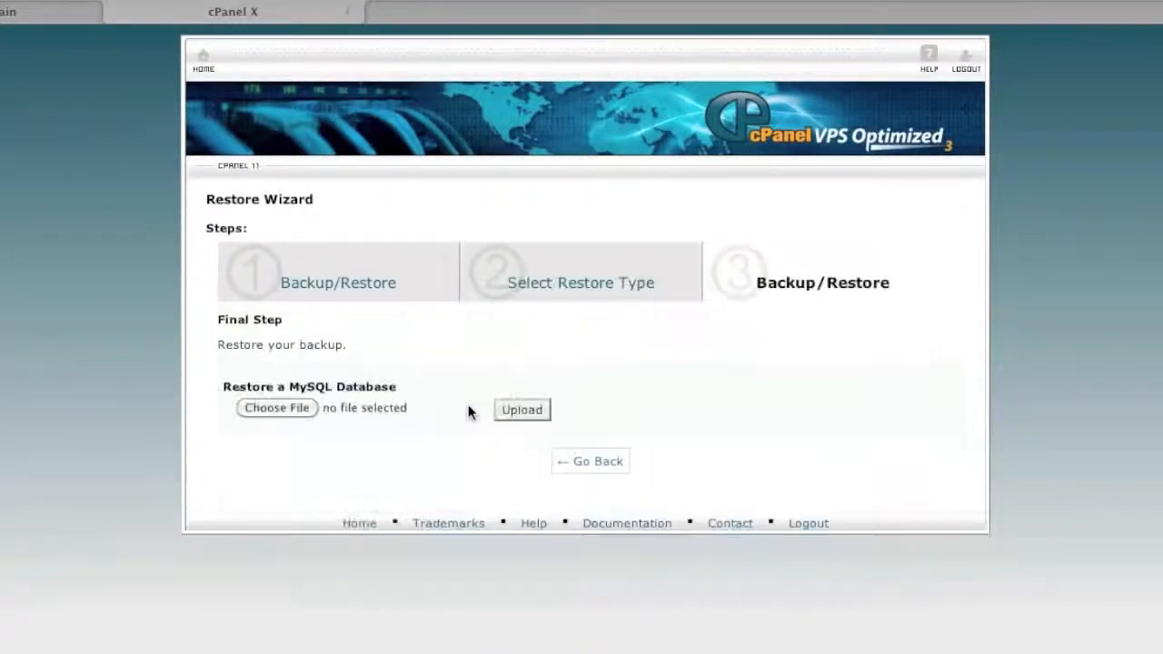
left_click(273, 408)
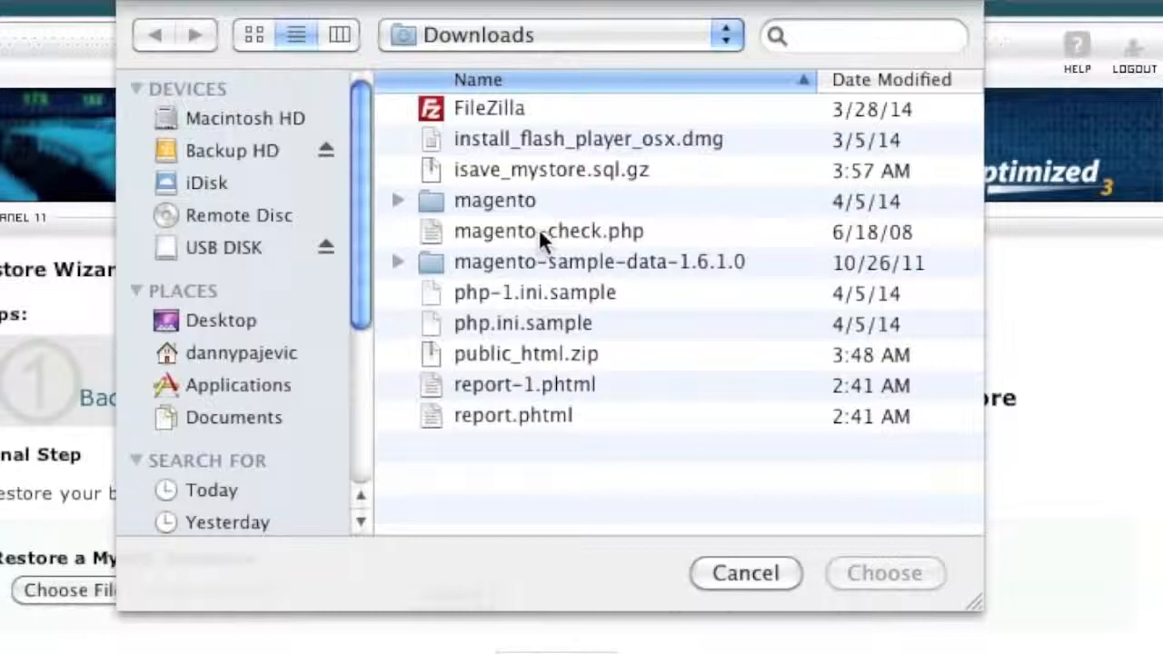
left_click(492, 168)
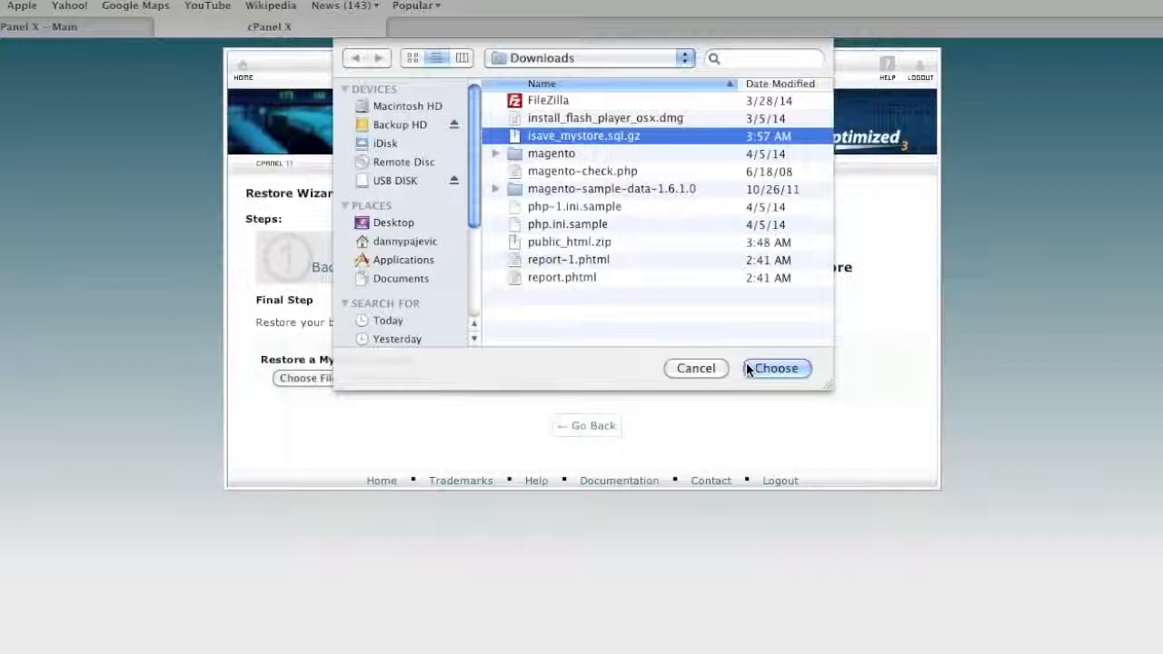
left_click(752, 370)
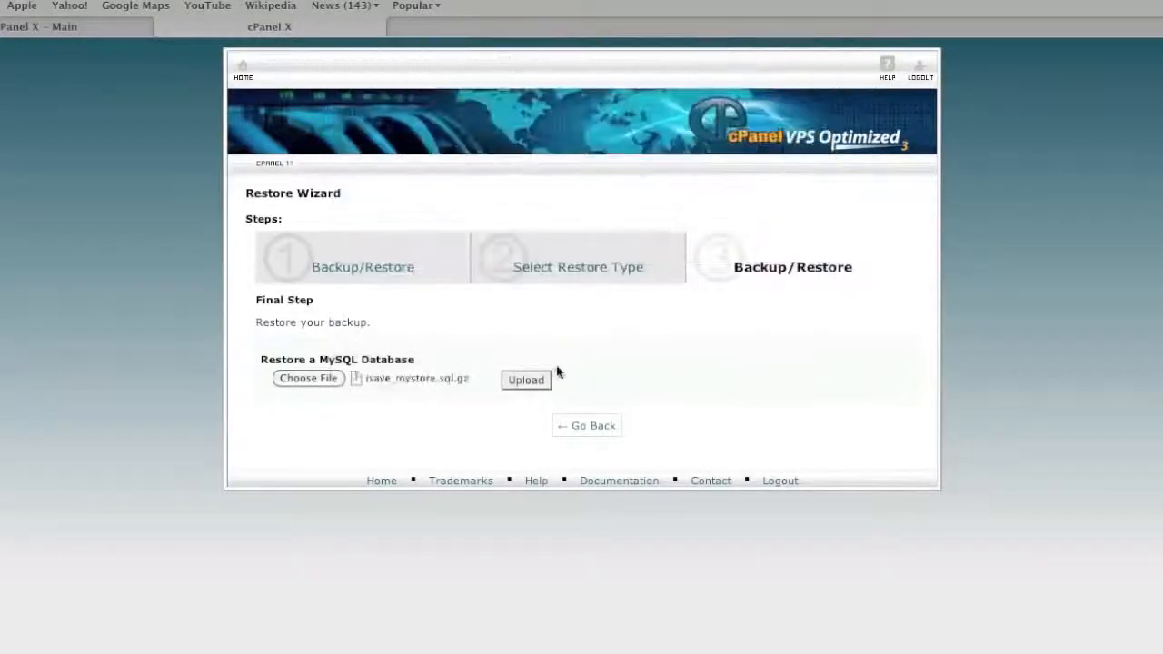
left_click(536, 380)
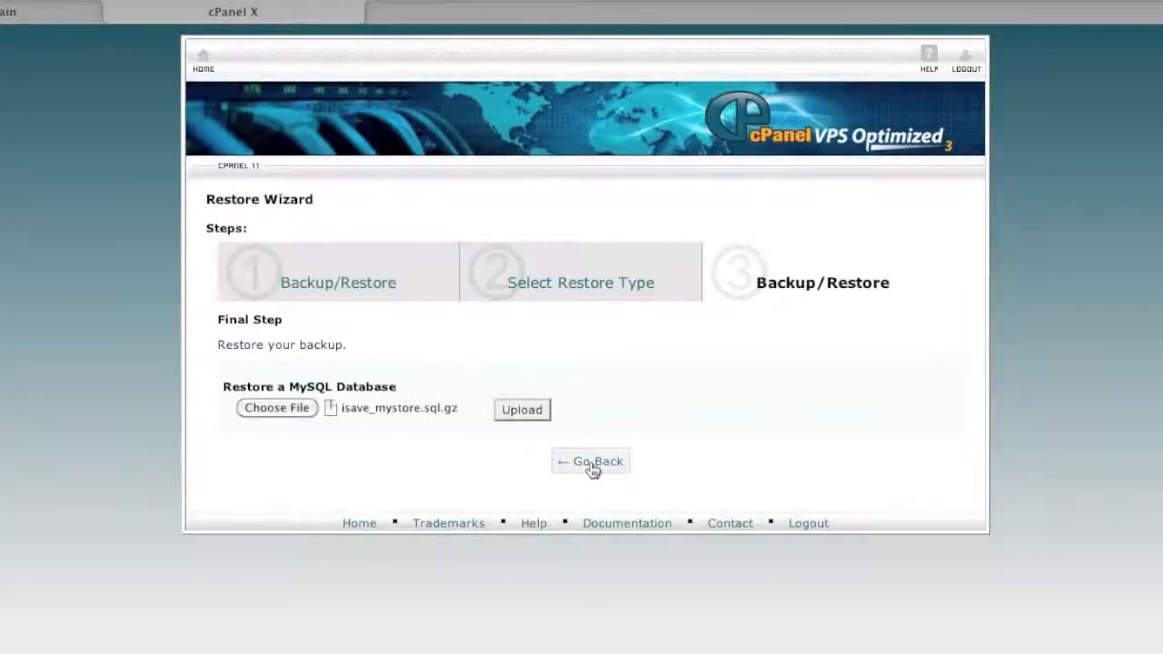
- Leave the Restore Wizard and open MySQL Databases from the cPanel home page
left_click(593, 463)
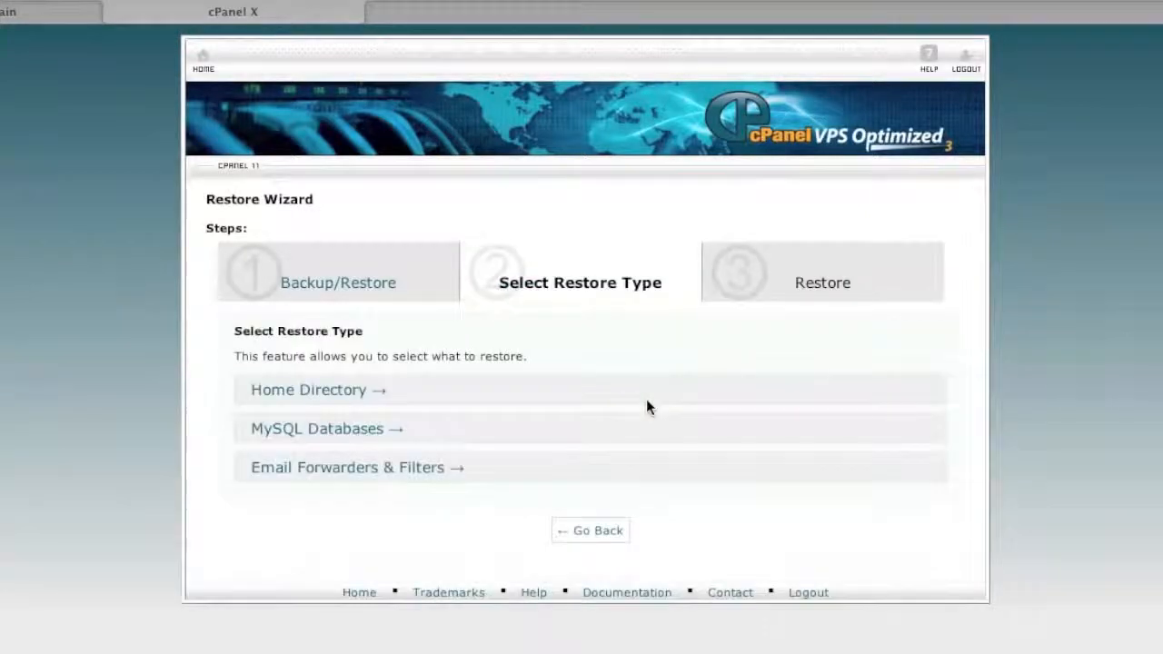
left_click(204, 59)
scroll(715, 501, "down", 5)
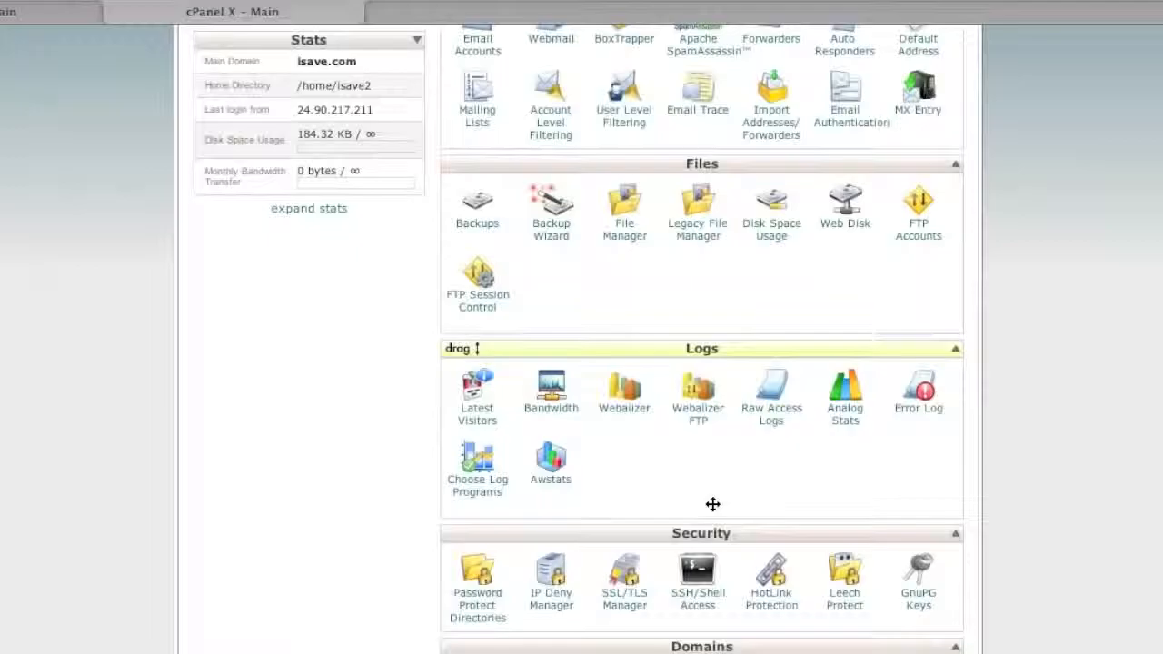
scroll(644, 544, "down", 3)
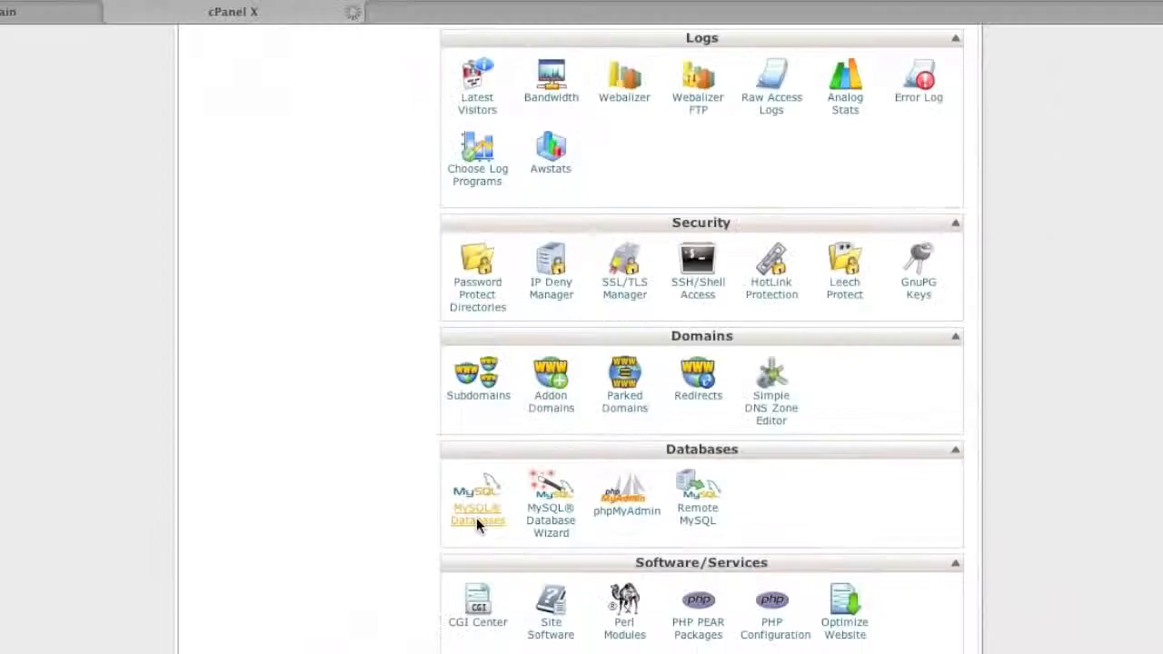
left_click(270, 361)
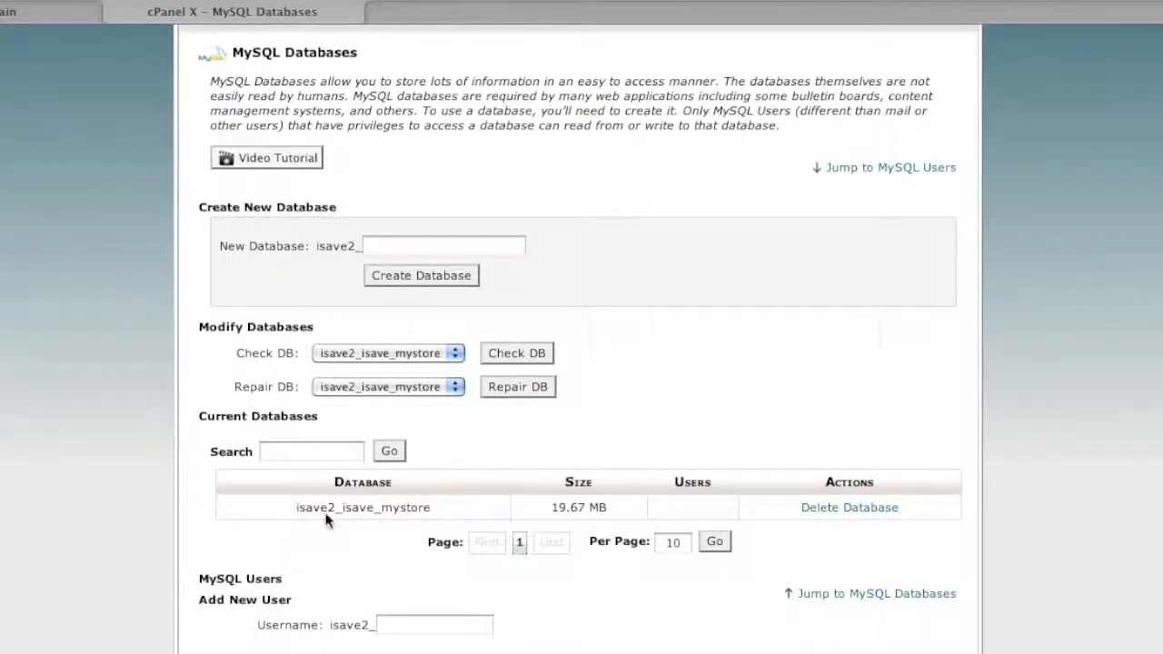
- Highlight the isave2 account prefix on the database name and new usernames
left_click_drag(297, 509, 338, 510)
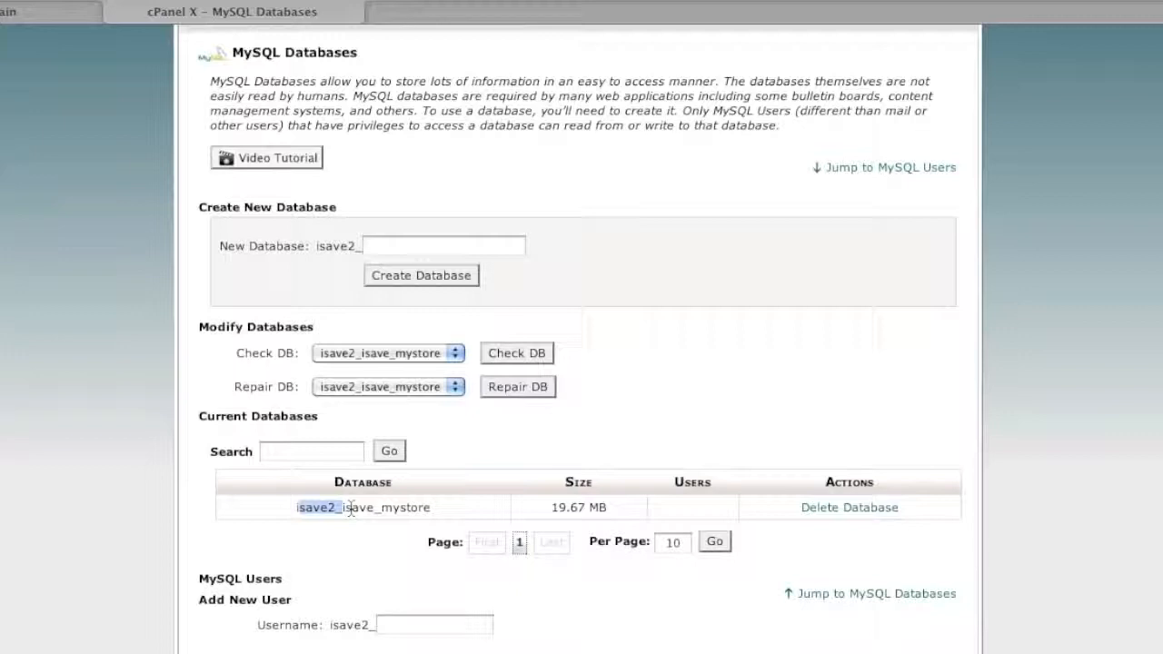
scroll(425, 548, "down", 2)
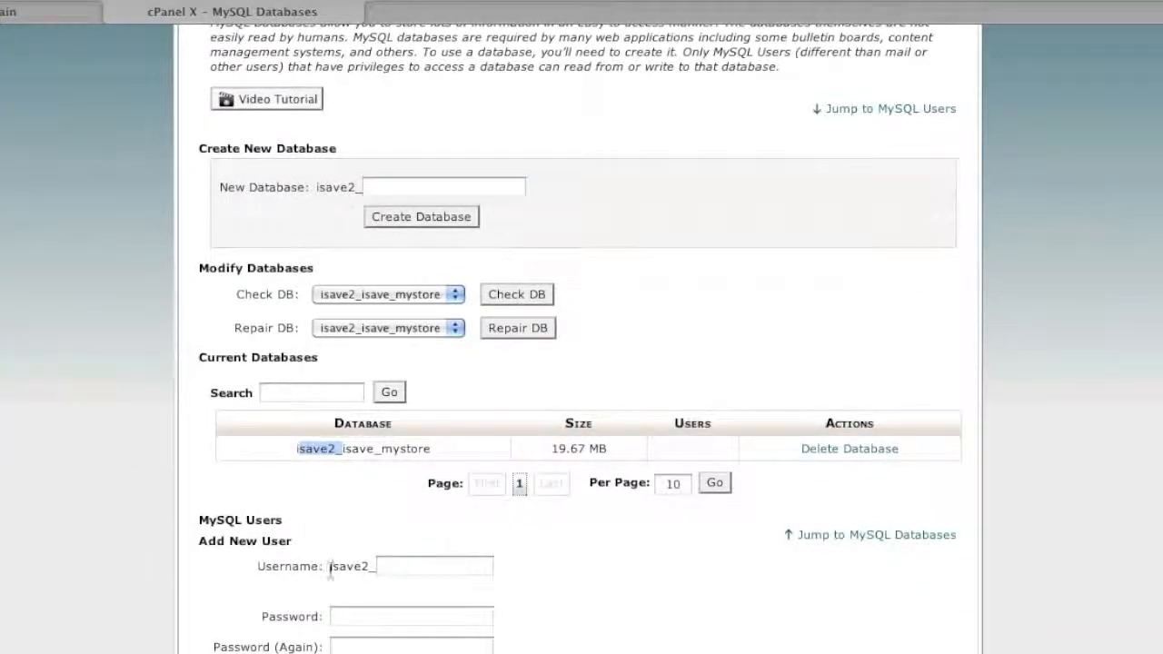
left_click_drag(336, 570, 403, 570)
left_click(402, 569)
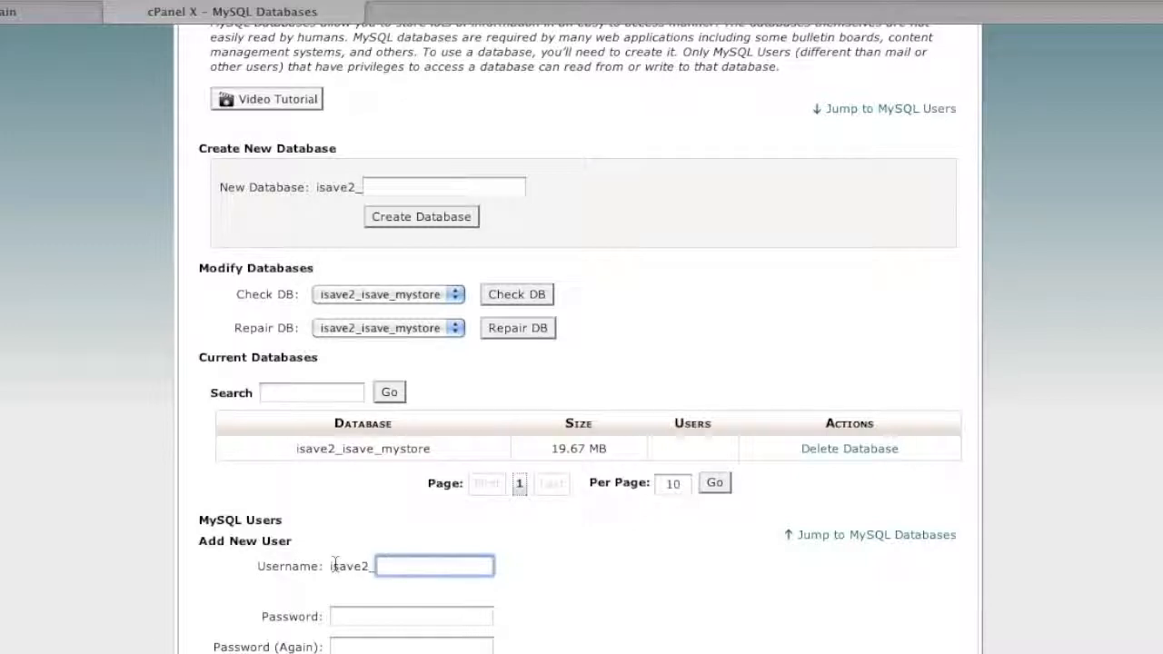
left_click_drag(361, 571, 328, 569)
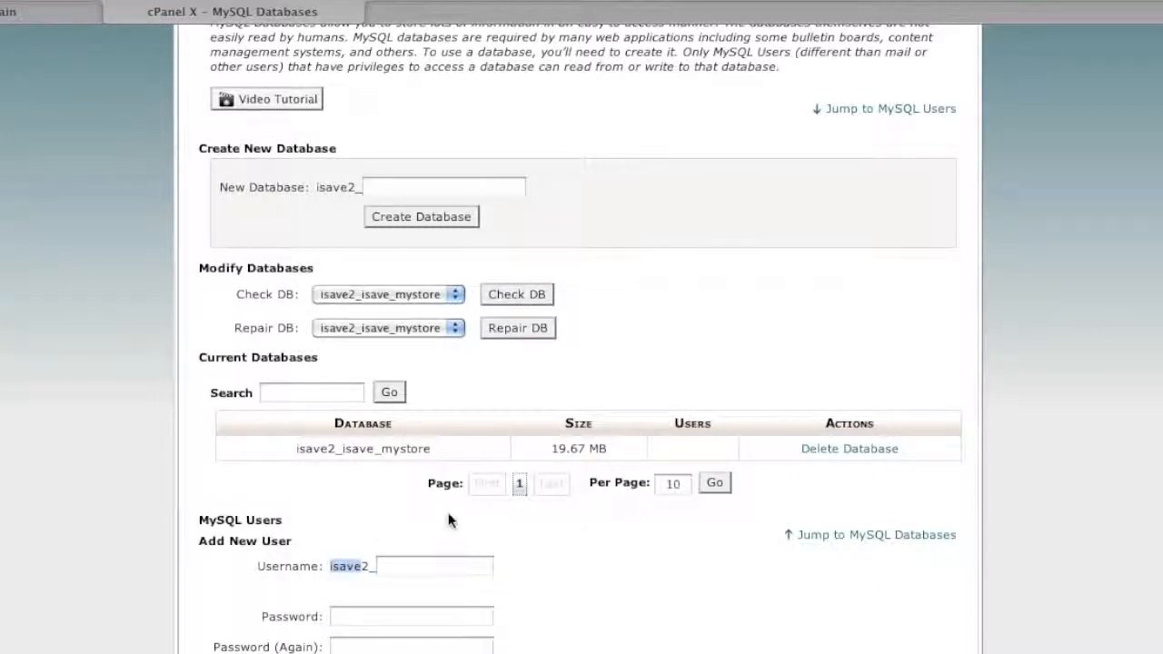
left_click(343, 447)
left_click_drag(343, 447, 376, 450)
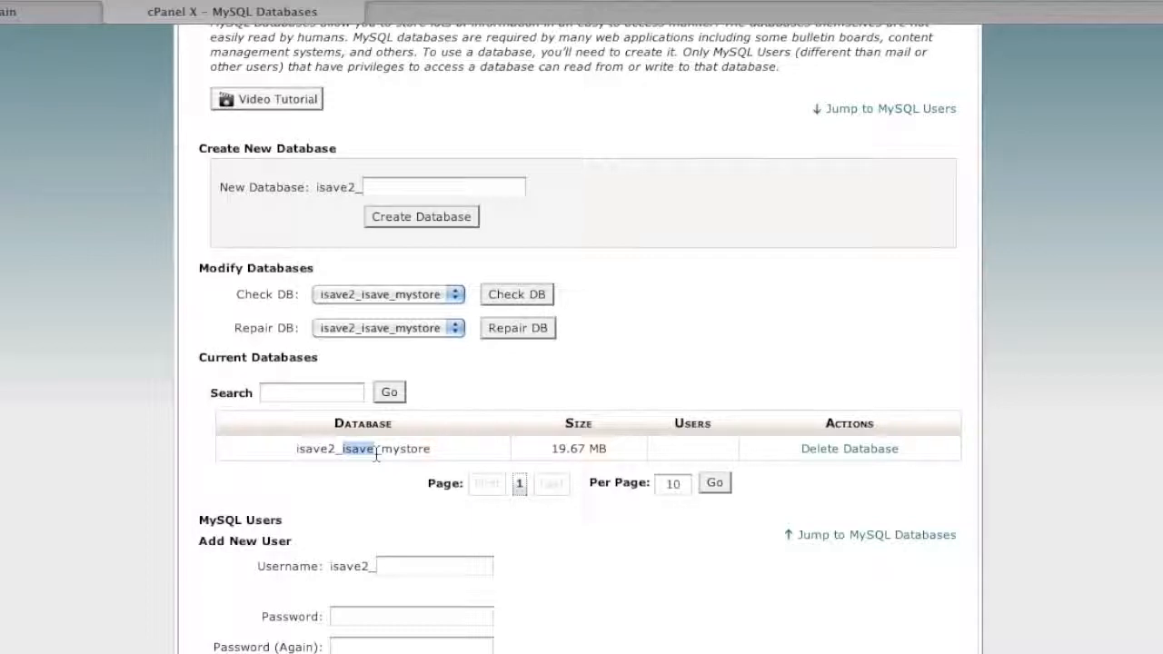
- Enter username admin and the password twice under Add New User
left_click(401, 566)
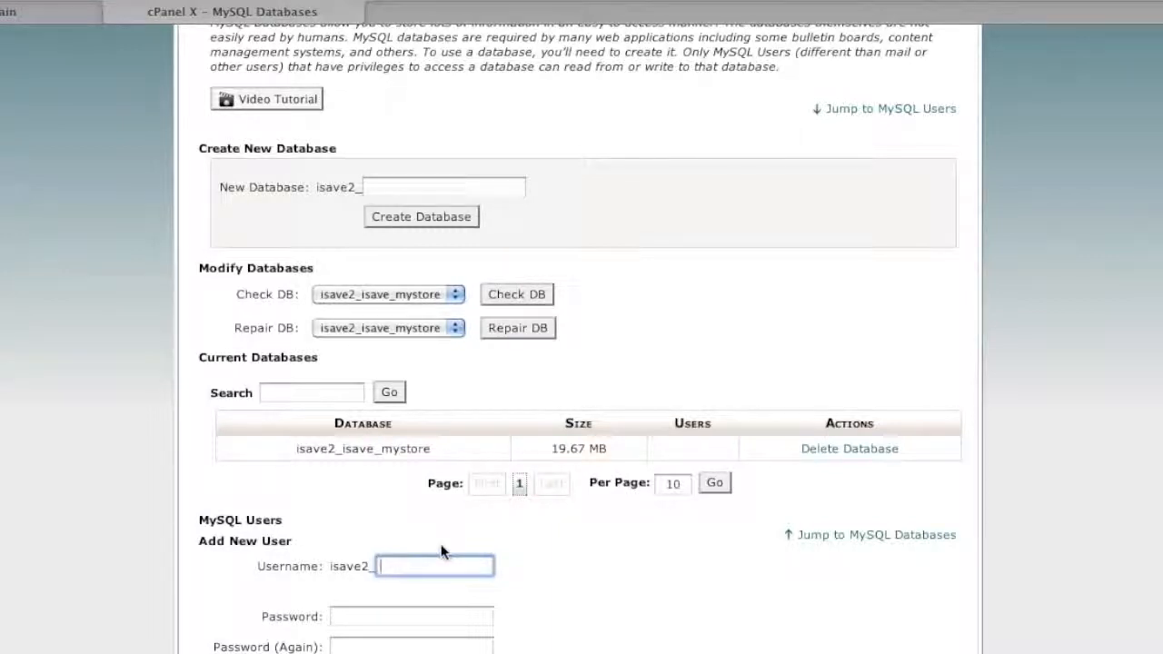
type("admin")
left_click(442, 614)
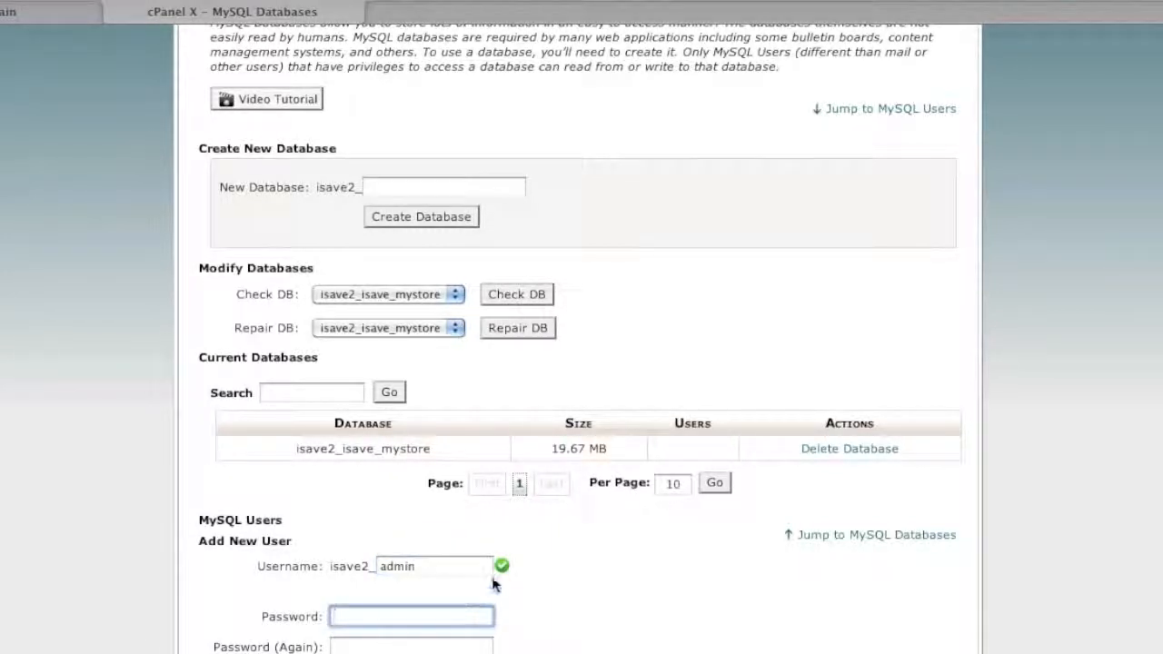
type("••••••")
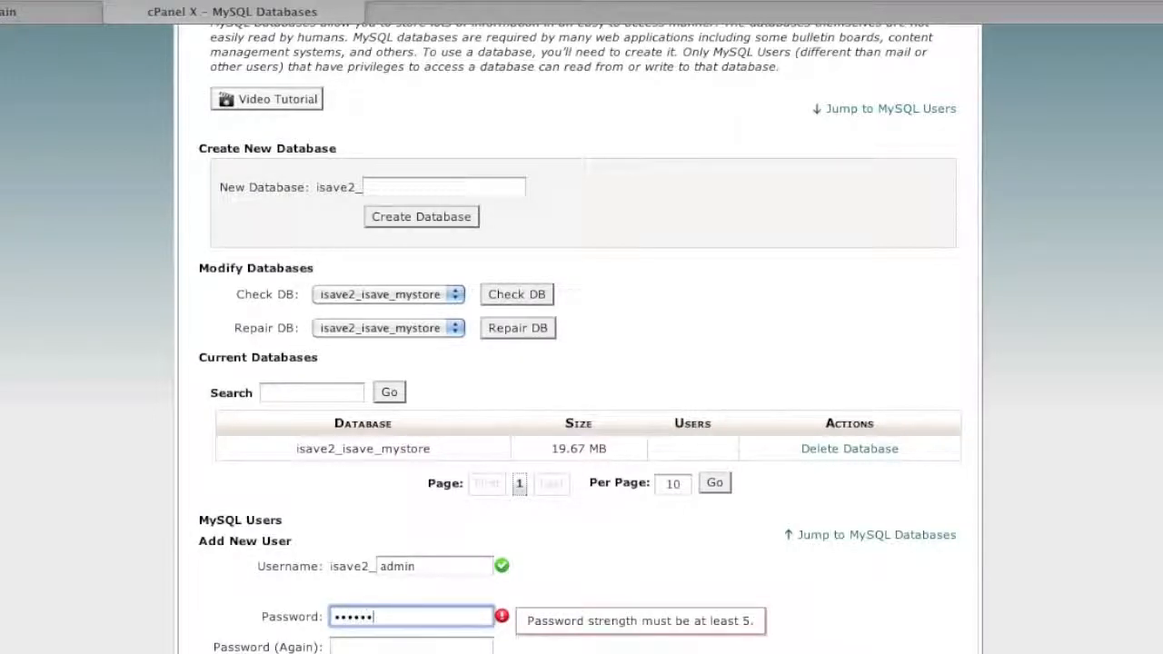
left_click(359, 649)
type("••••••")
- Create the isave2_admin user despite its weak password rating and return to MySQL Databases
scroll(428, 636, "down", 3)
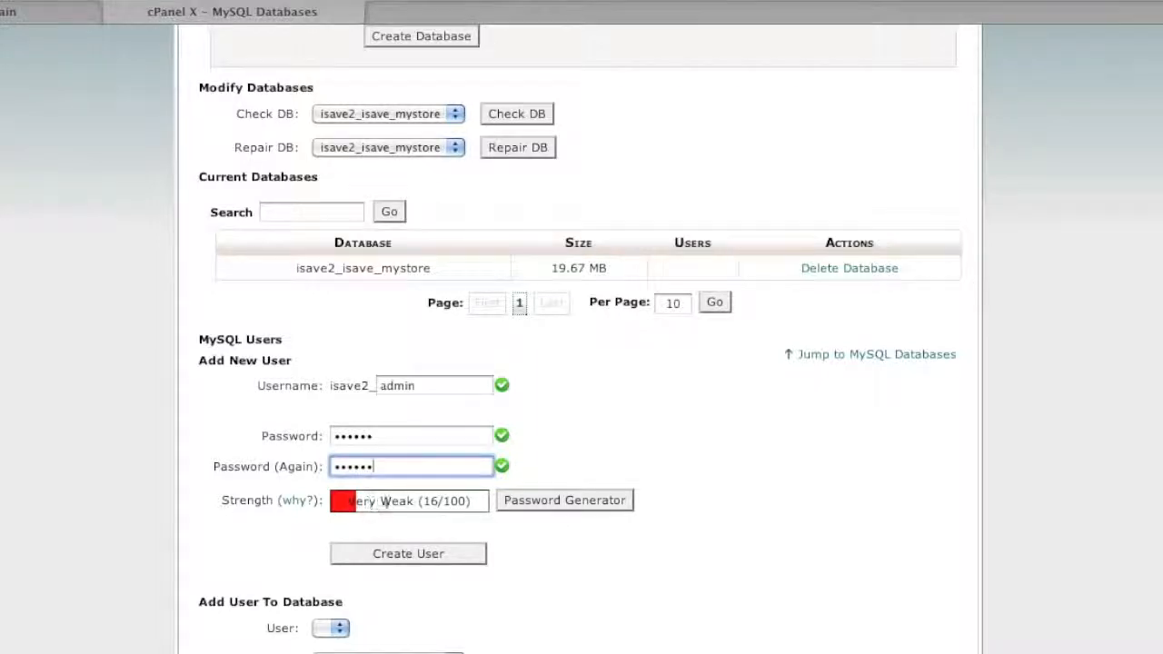
left_click_drag(381, 501, 438, 505)
left_click(415, 552)
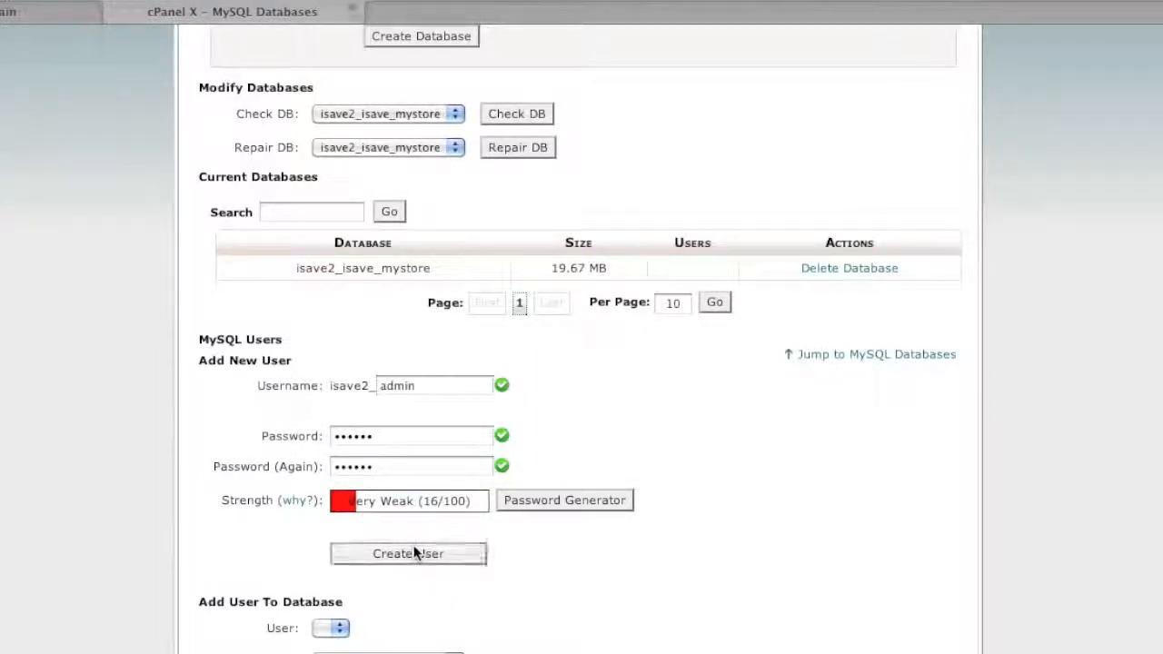
left_click(602, 269)
scroll(519, 579, "down", 5)
scroll(517, 579, "down", 3)
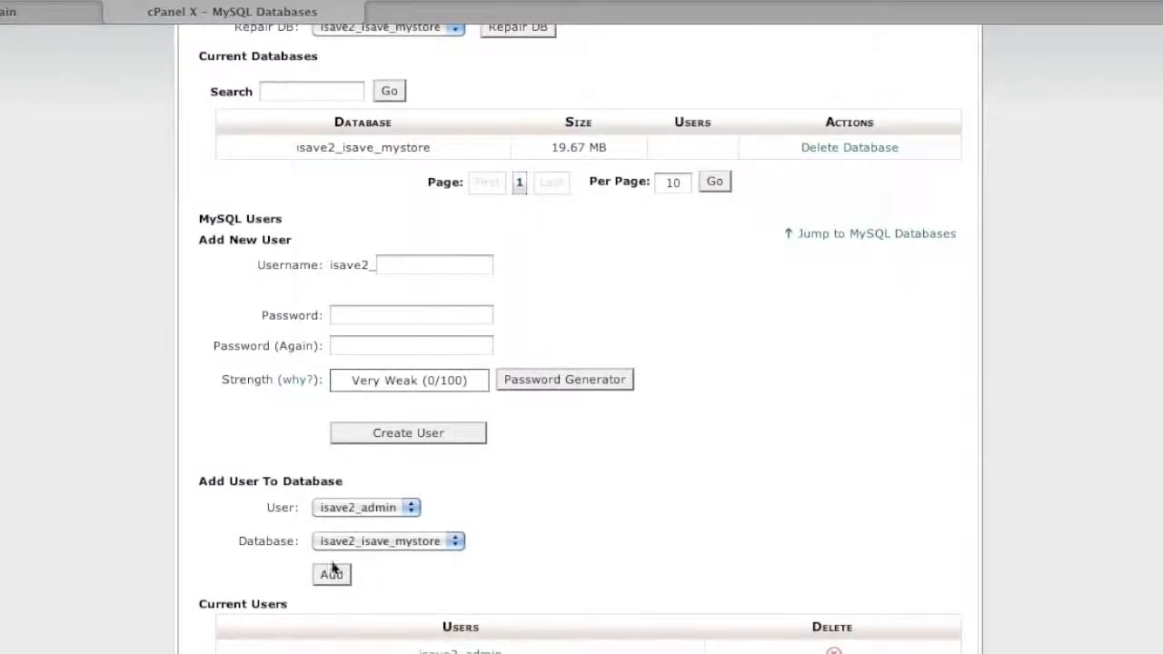
- Add isave2_admin to isave2_isave_mystore with ALL PRIVILEGES, then return to the home page
left_click(348, 510)
left_click(348, 510)
left_click(353, 543)
left_click(352, 542)
left_click(332, 574)
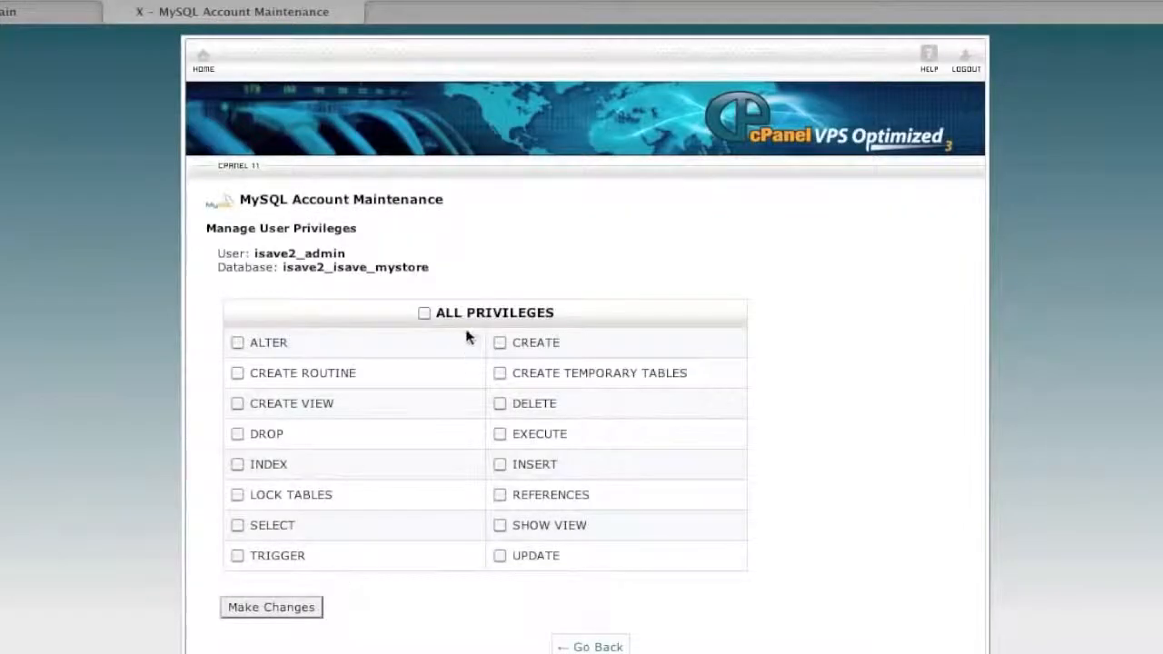
left_click(424, 312)
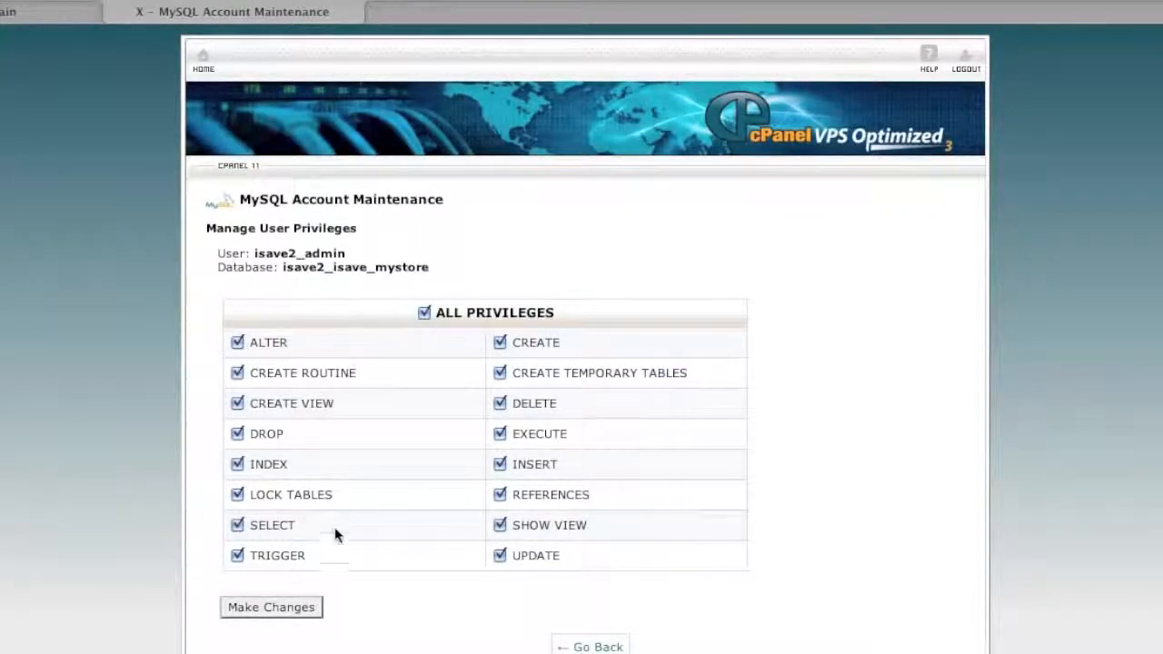
left_click(294, 607)
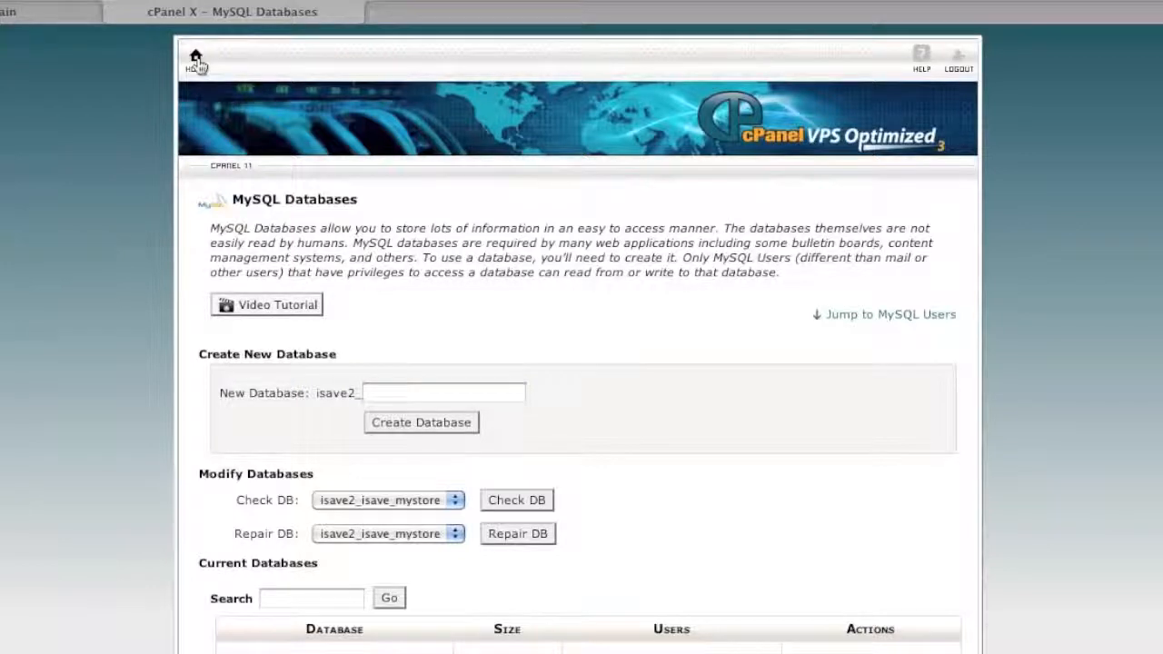
left_click(198, 60)
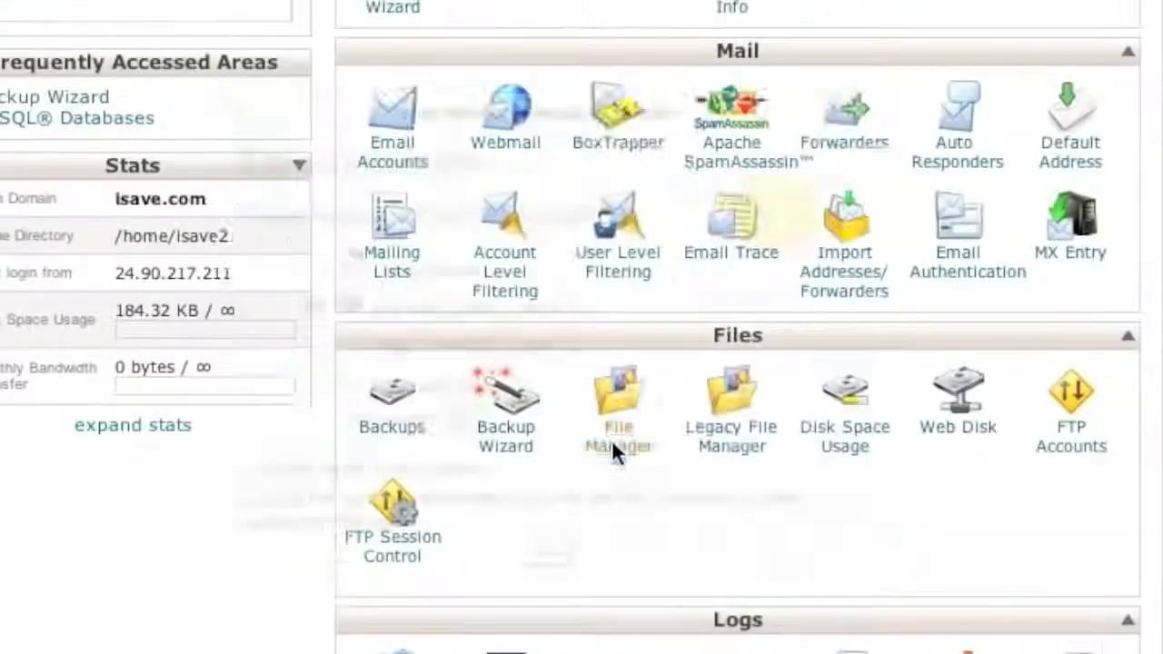
- Open File Manager at the Home Directory /home/isave2 with hidden dotfiles shown
left_click(578, 382)
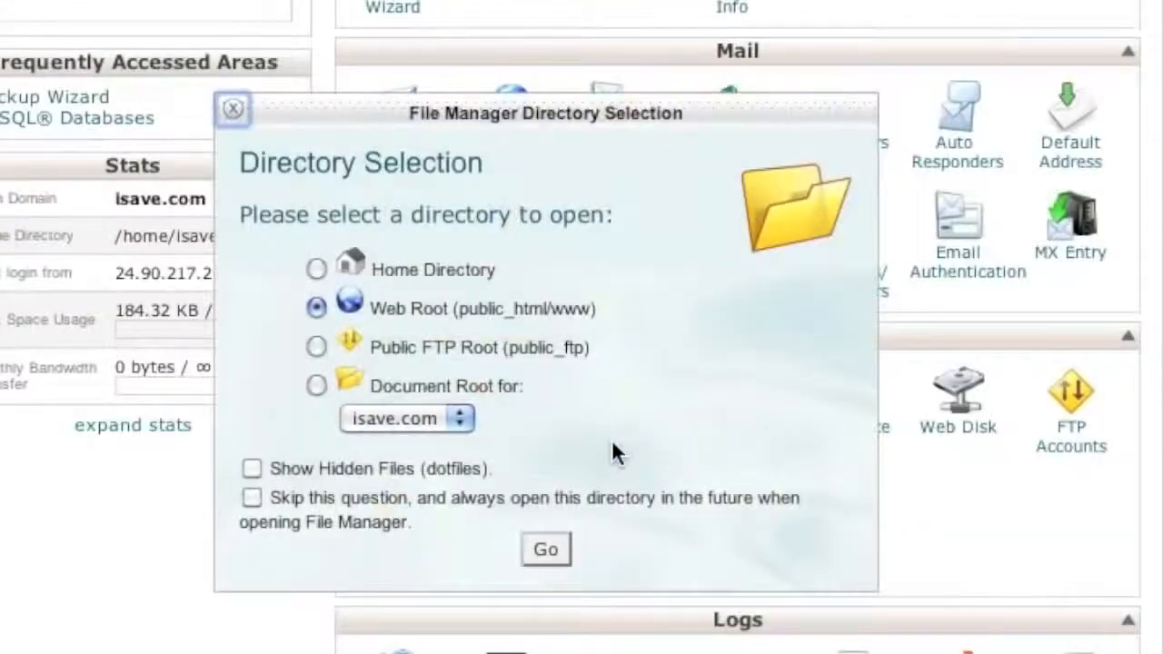
left_click(315, 267)
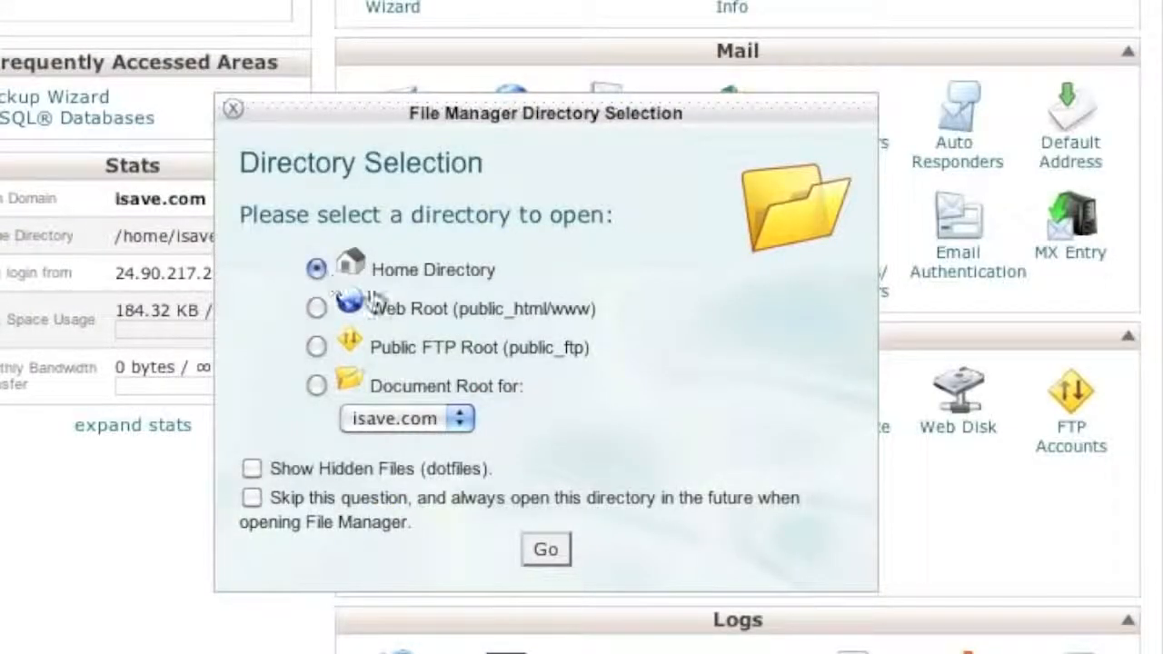
left_click(248, 466)
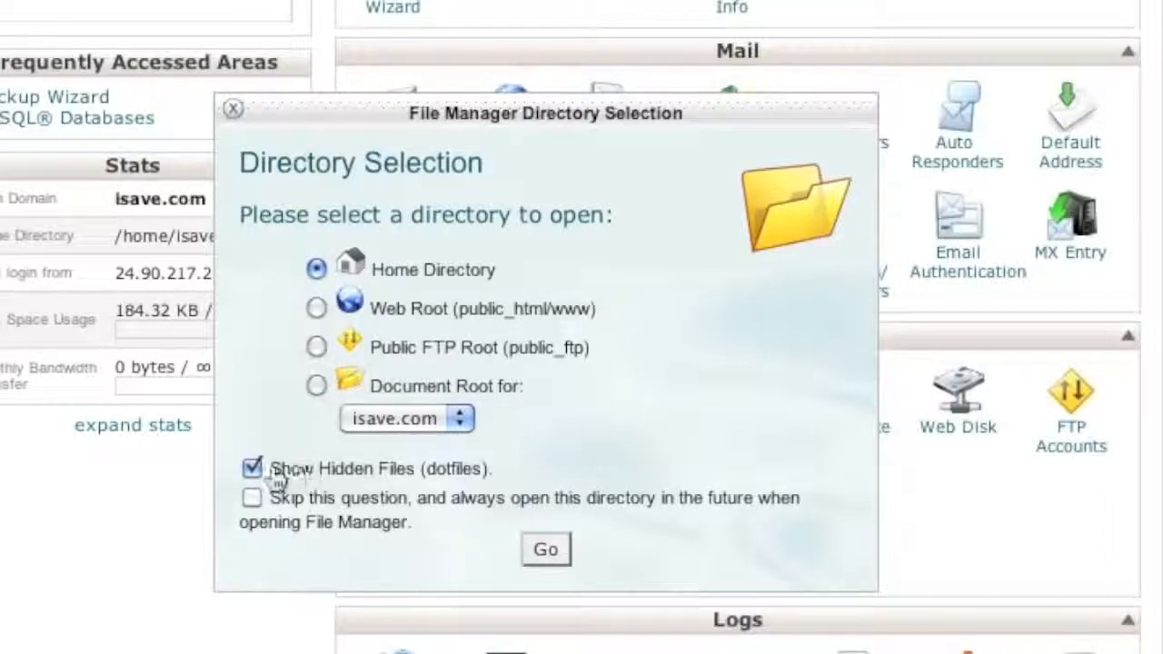
left_click(545, 548)
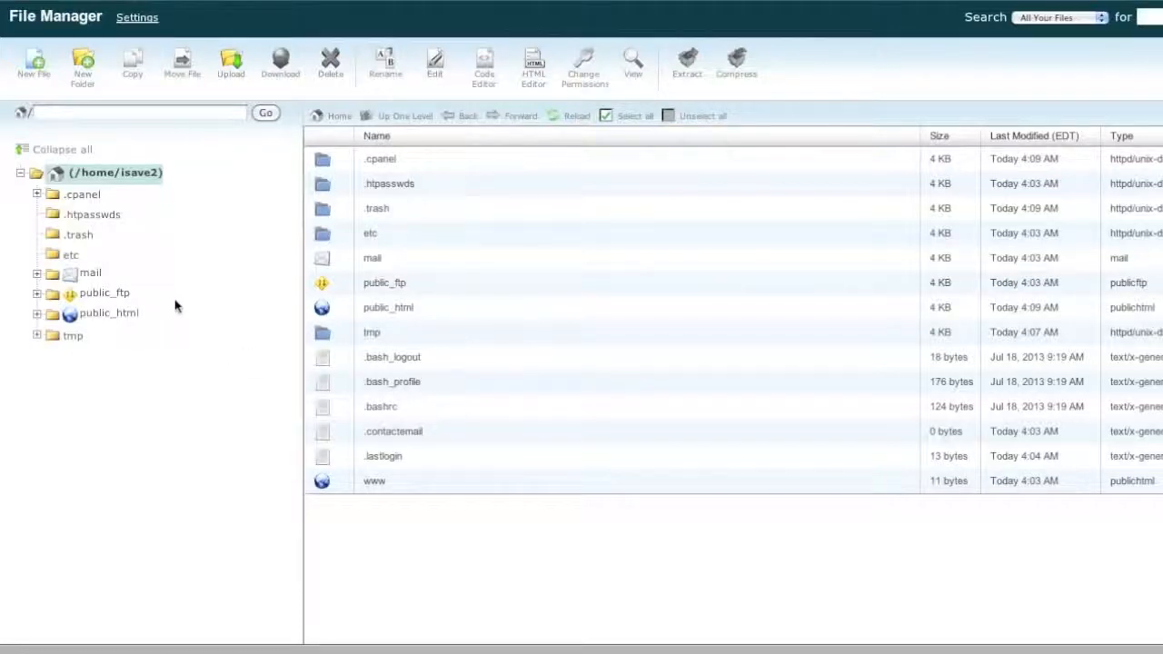
- Open the public_html folder, holding only cgi-bin and .htaccess, and bring up its Upload page
left_click(128, 313)
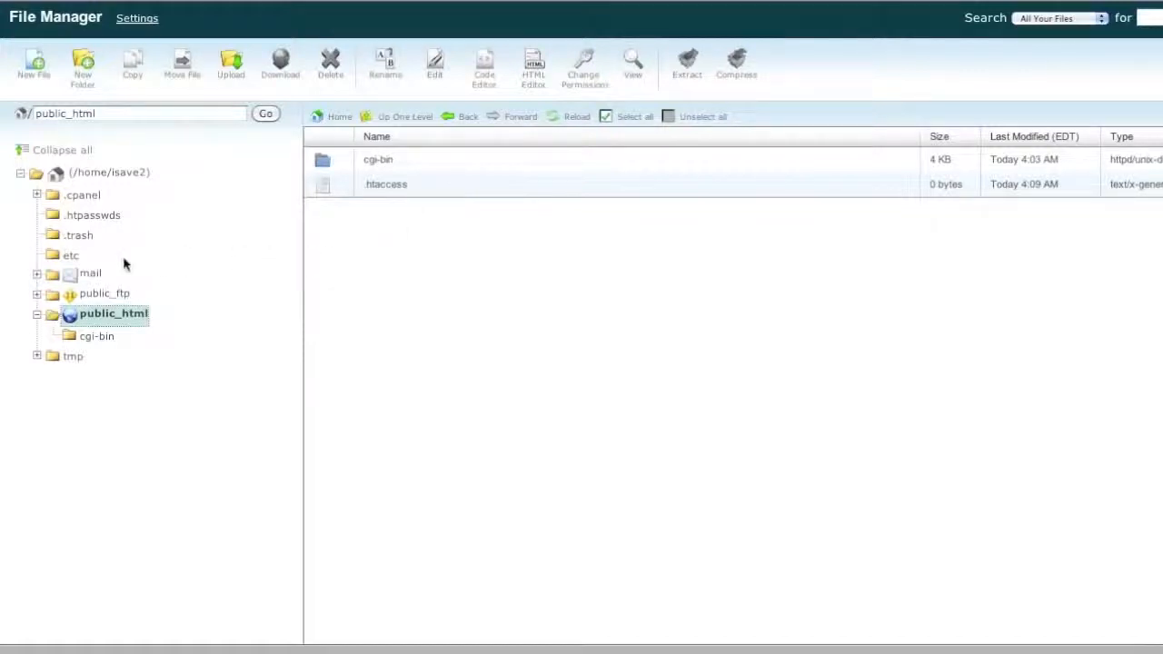
left_click(102, 174)
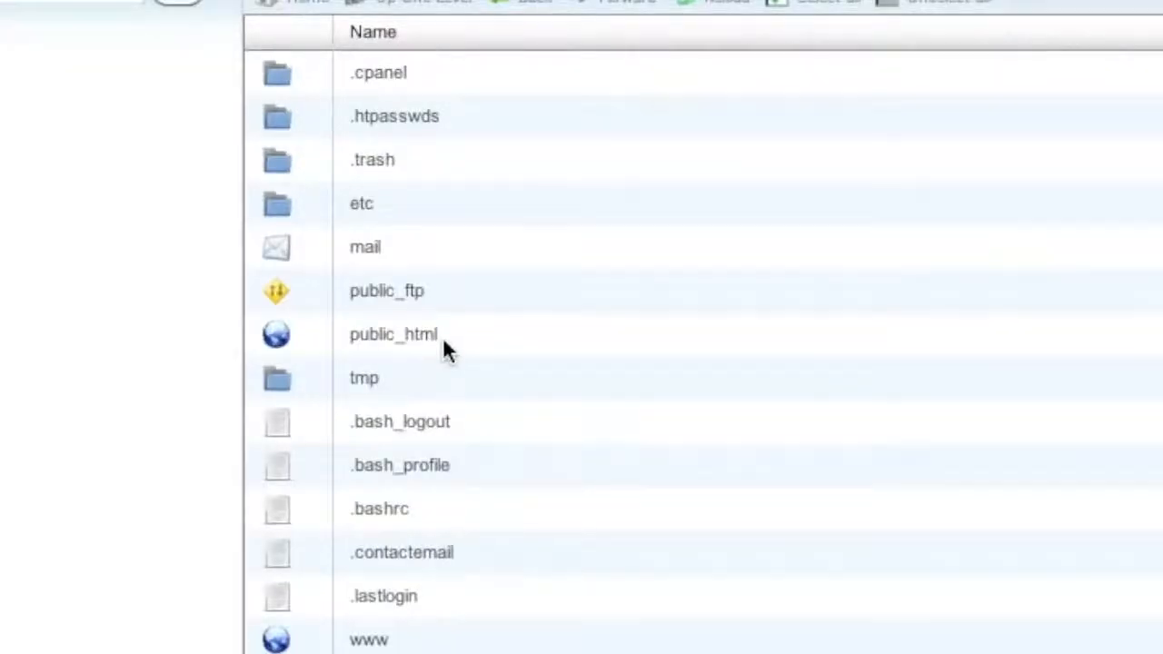
double_click(443, 341)
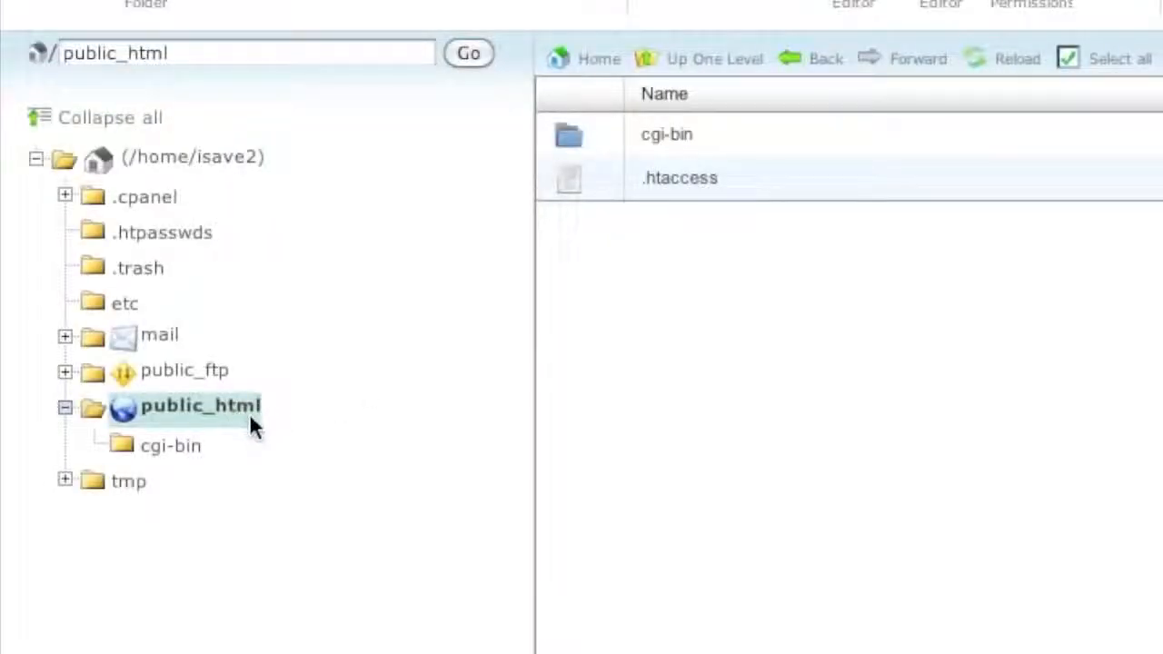
left_click(226, 161)
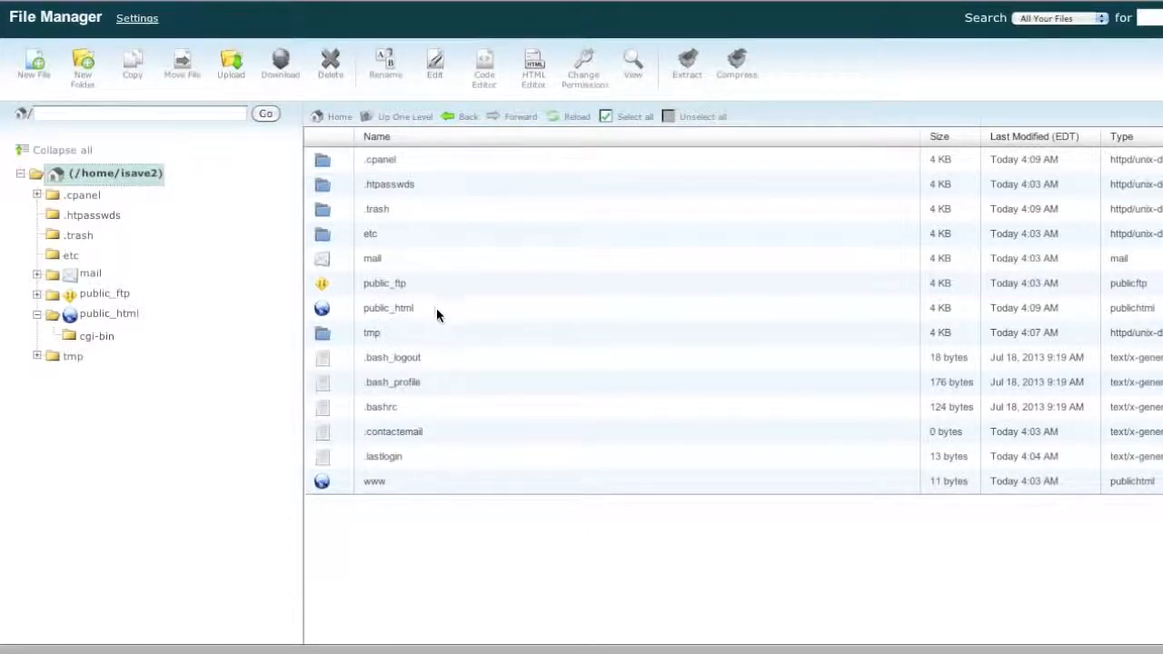
left_click(439, 310)
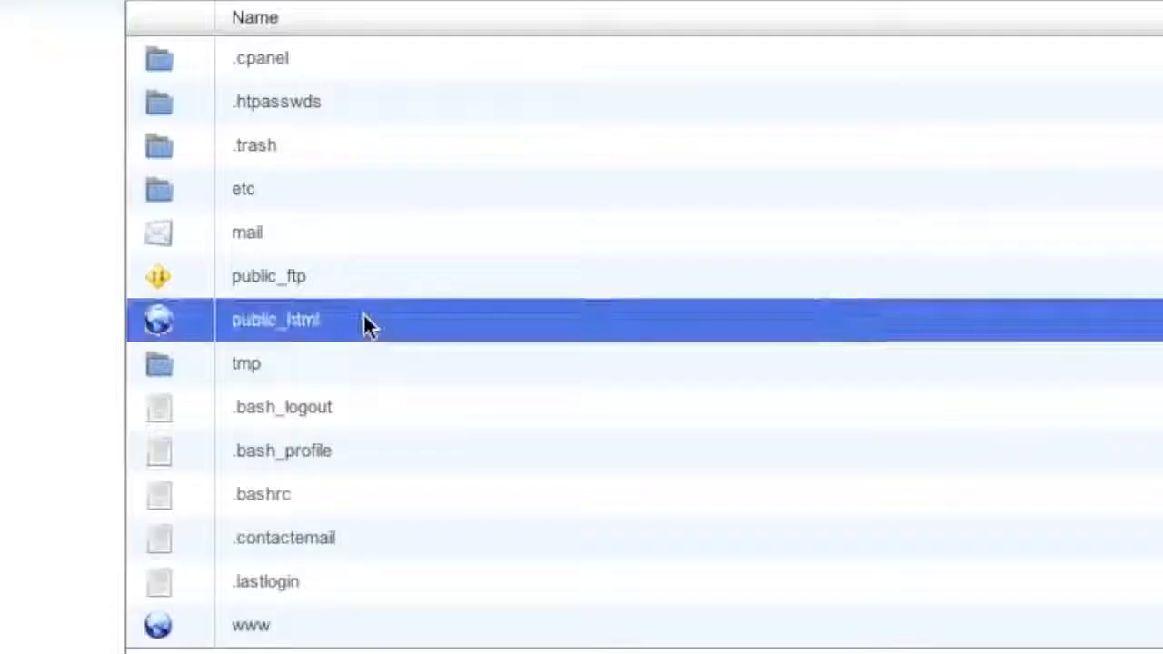
double_click(364, 318)
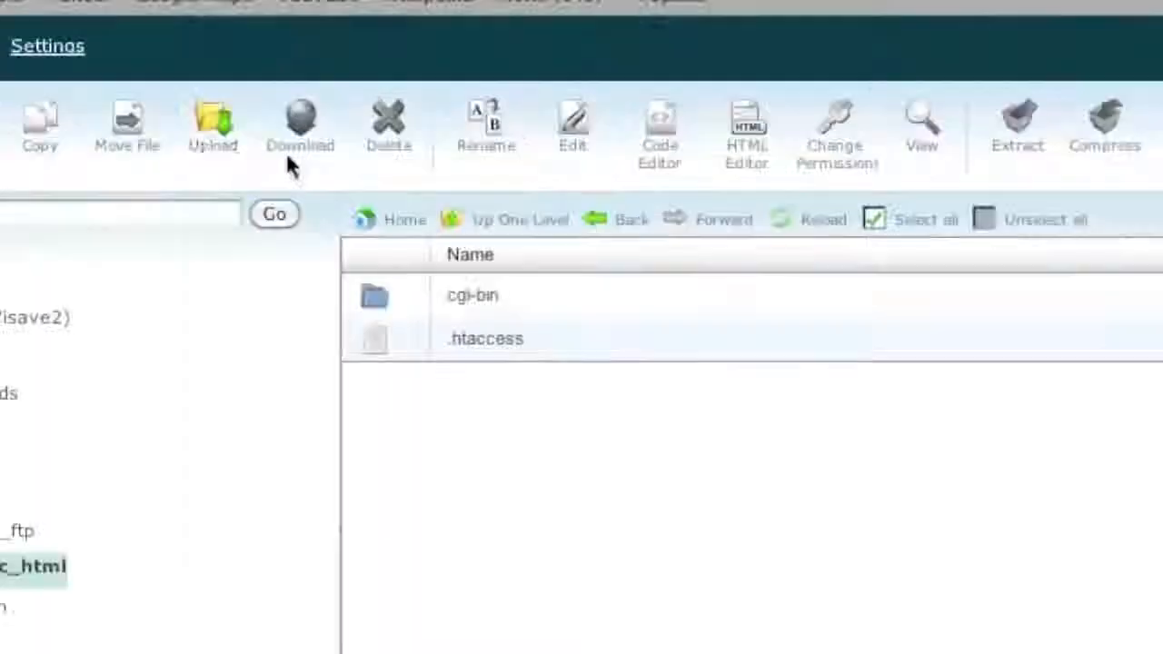
left_click(200, 141)
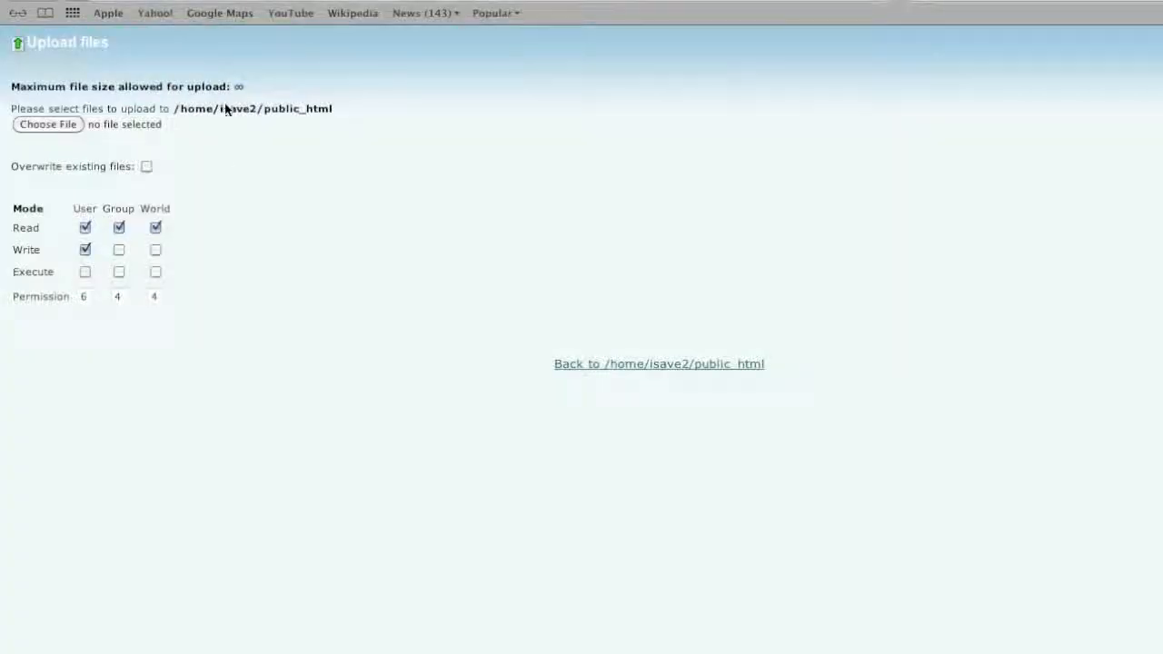
- Upload public_html.zip from Downloads into /home/isave2/public_html and return to its listing
left_click(72, 131)
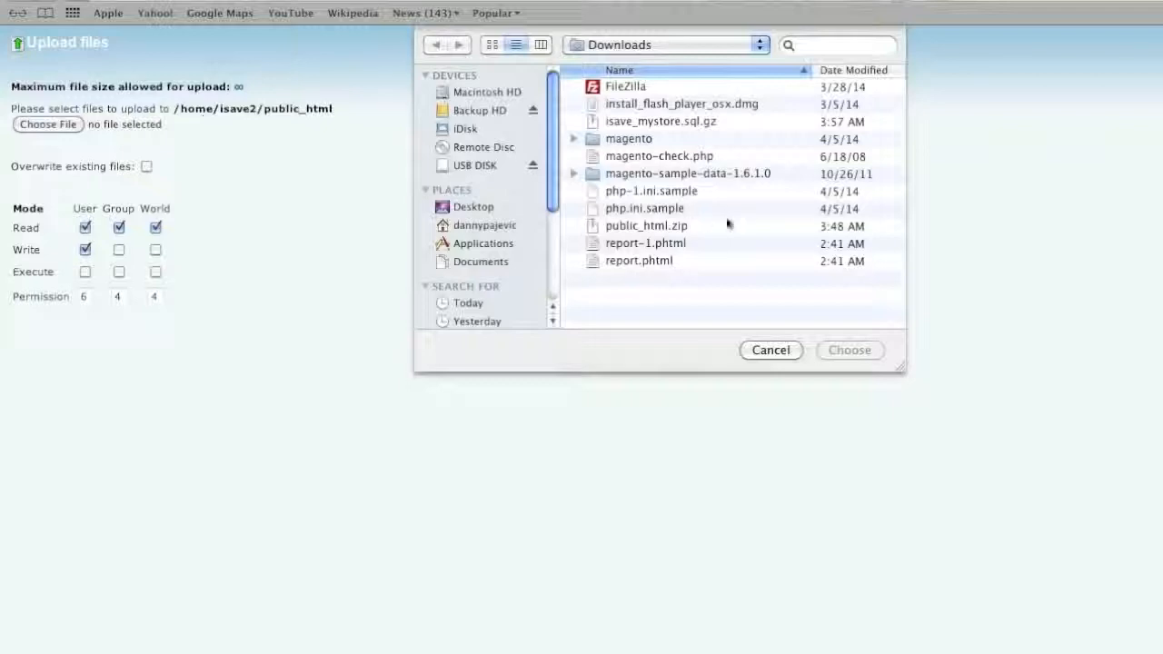
left_click(681, 228)
left_click(850, 350)
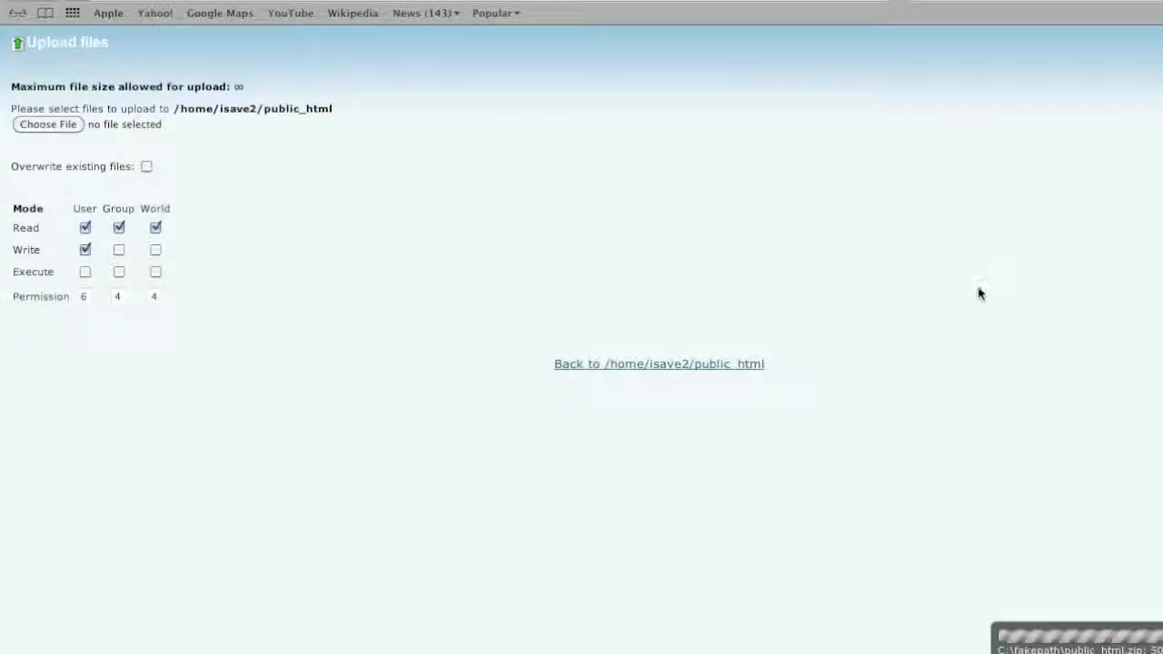
left_click(633, 367)
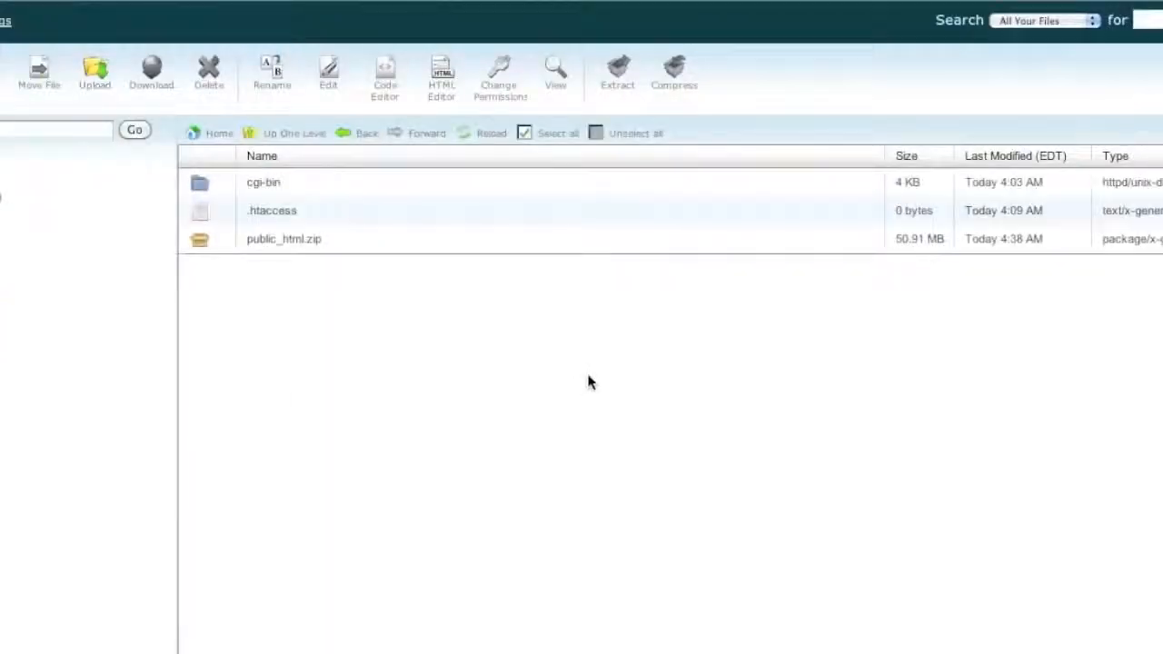
- Extract public_html.zip in place, creating a nested public_html folder next to the archive
left_click(532, 247)
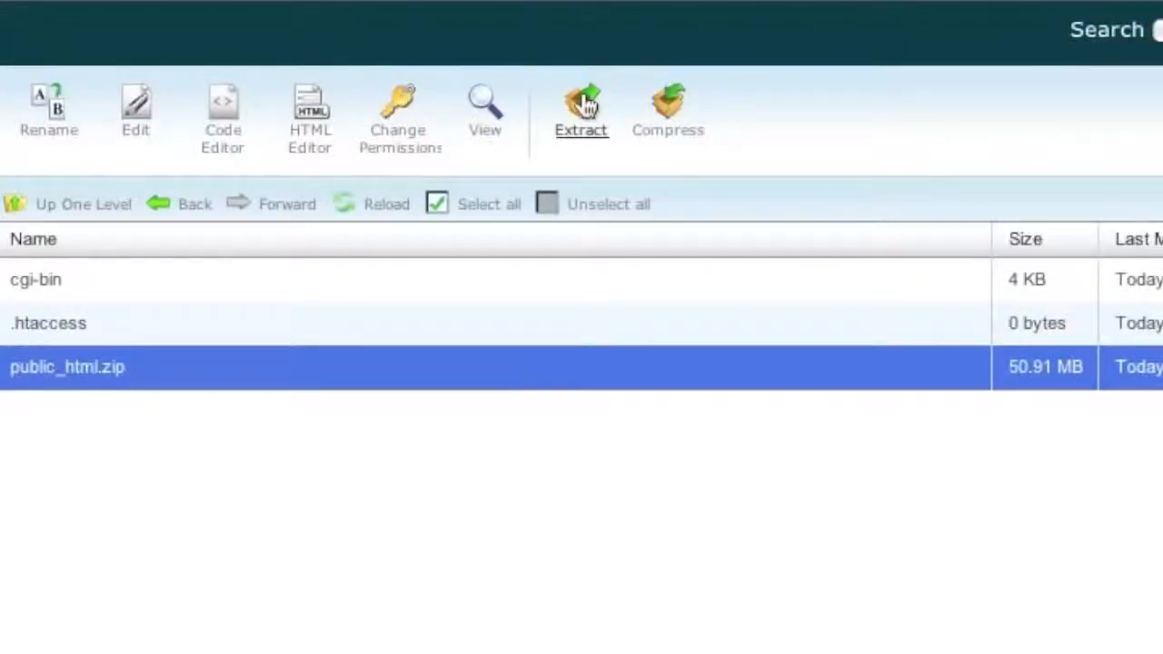
left_click(585, 99)
left_click(855, 418)
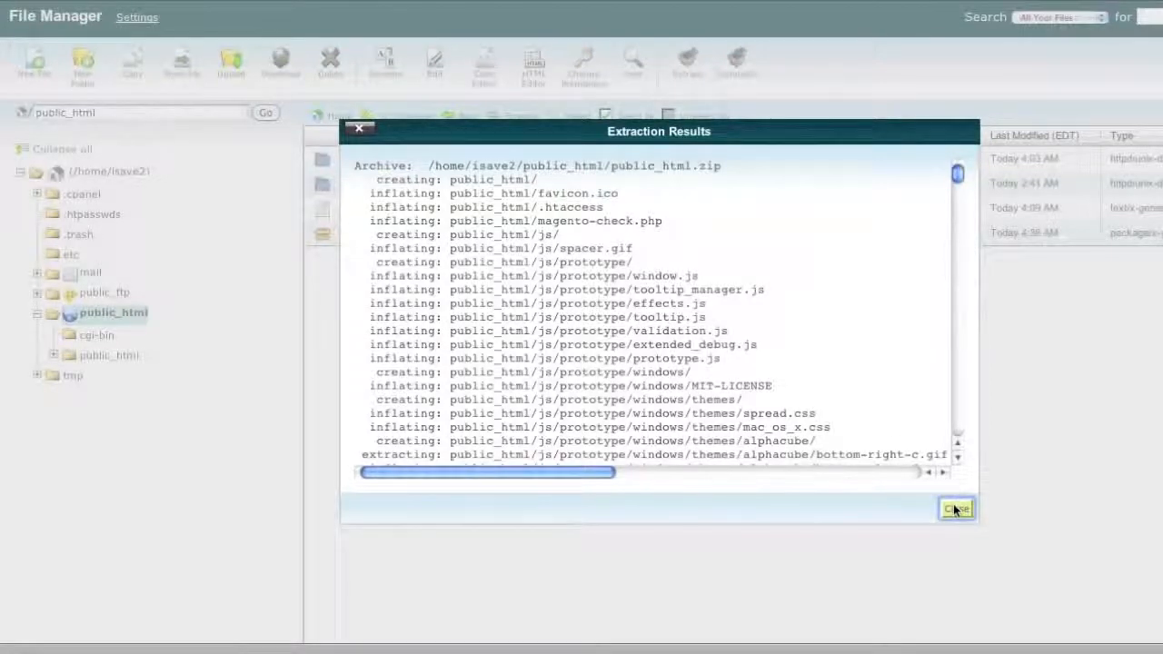
left_click(954, 509)
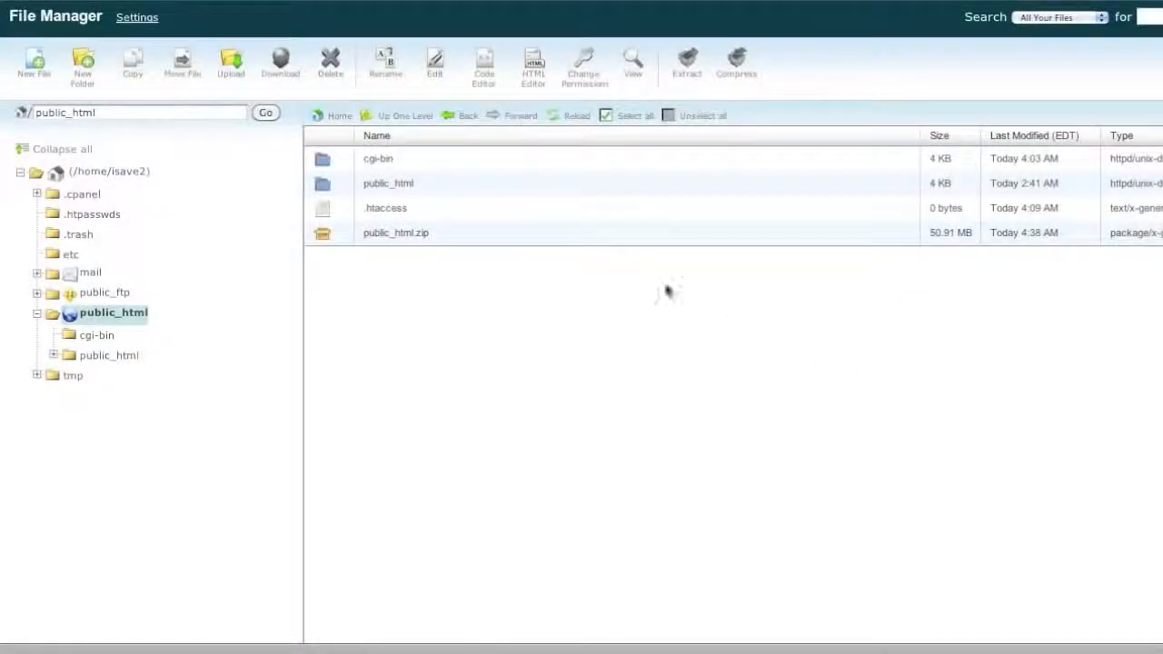
left_click(520, 238)
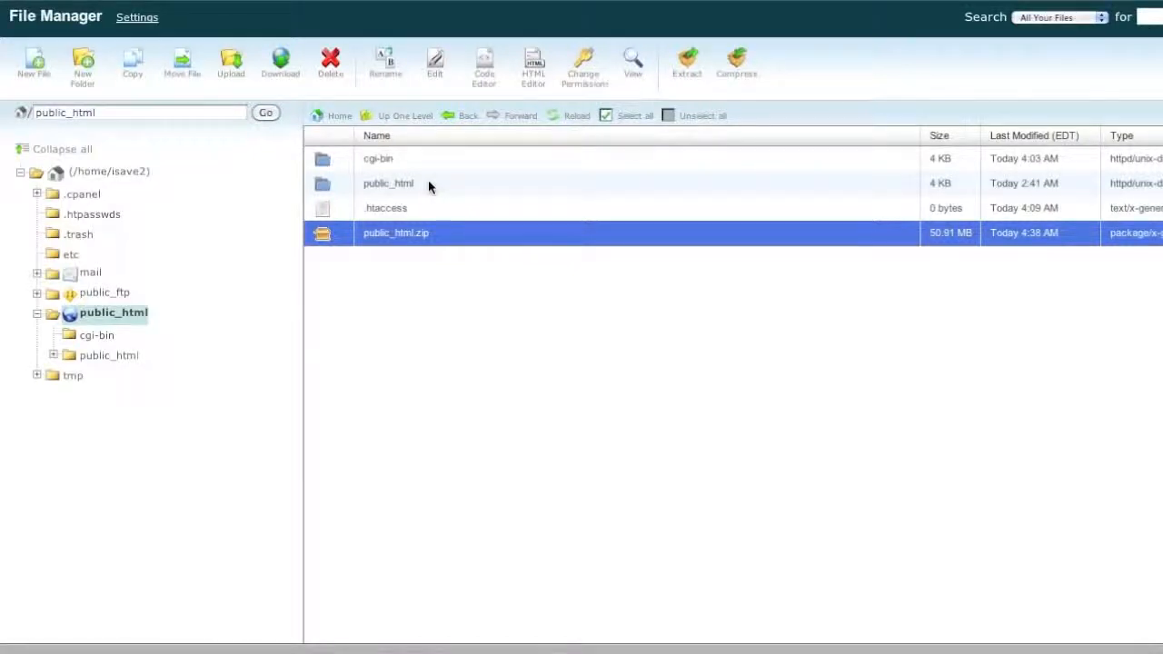
- Delete public_html.zip, open the extracted public_html folder and select all its files
left_click(324, 70)
left_click(771, 374)
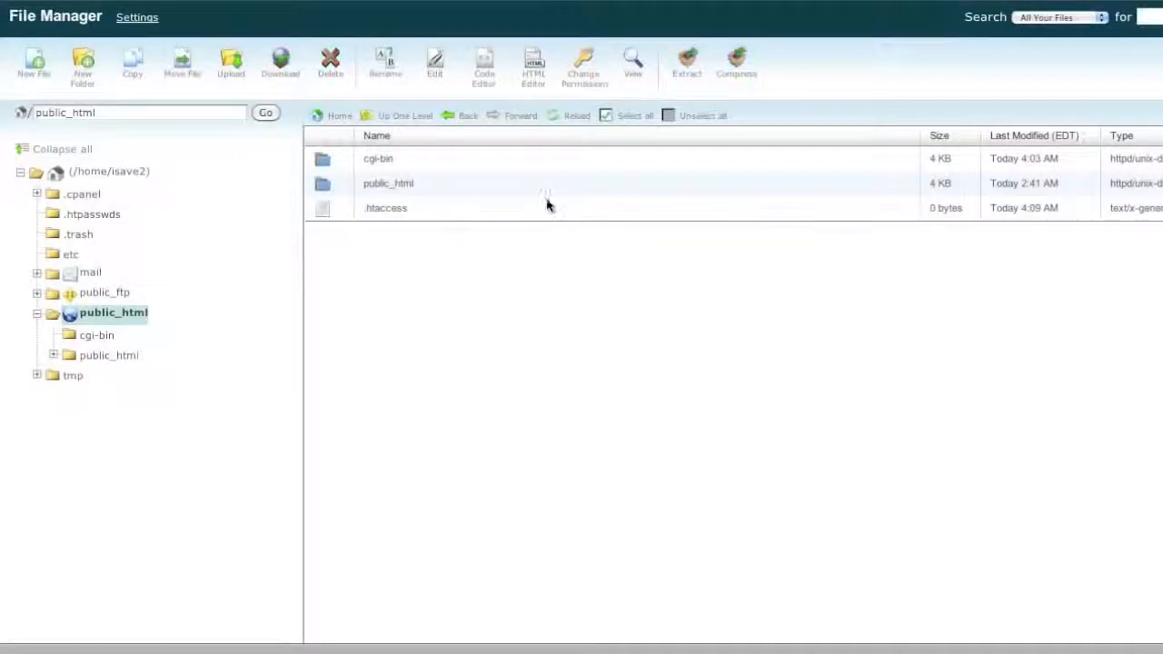
left_click(485, 184)
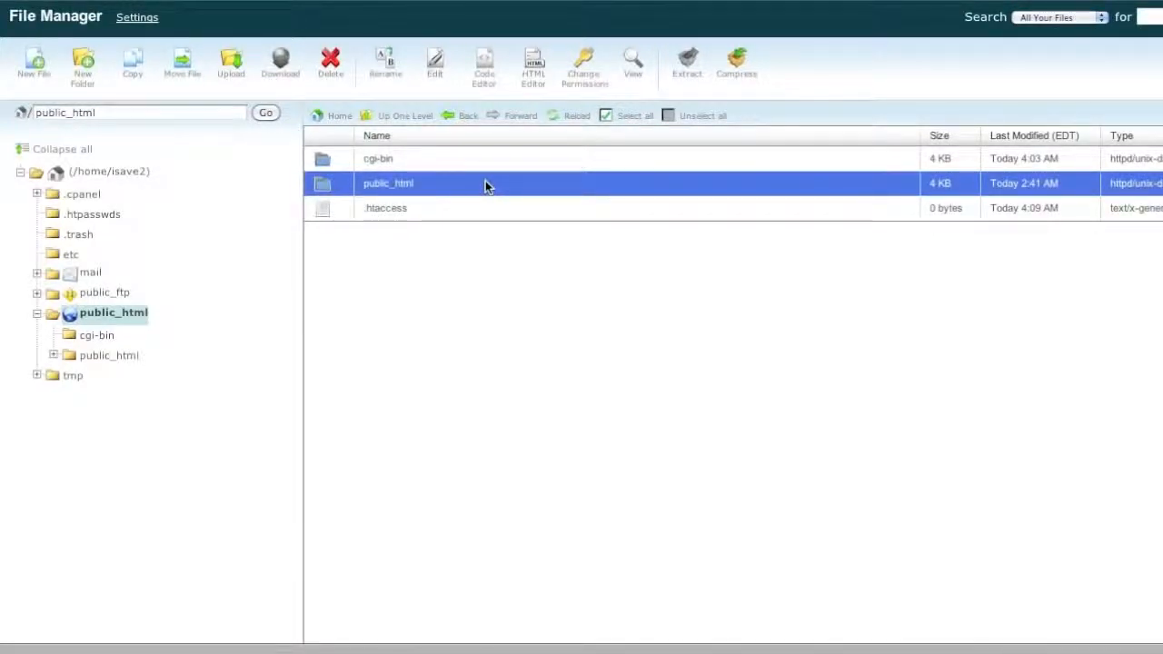
left_click(485, 184)
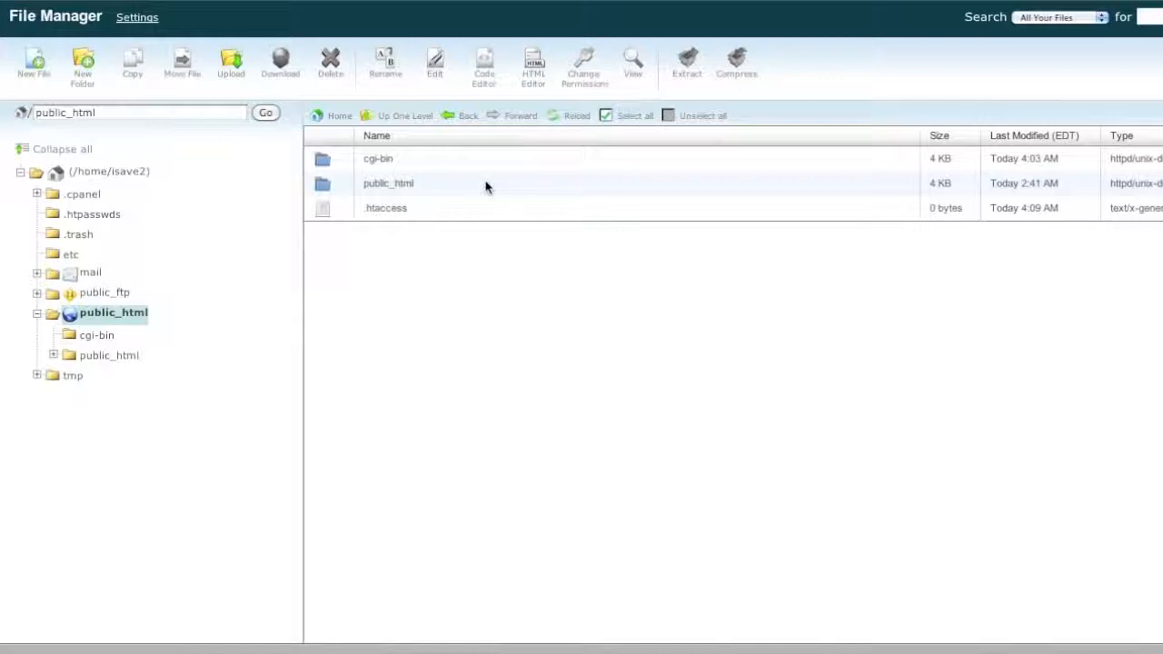
double_click(485, 184)
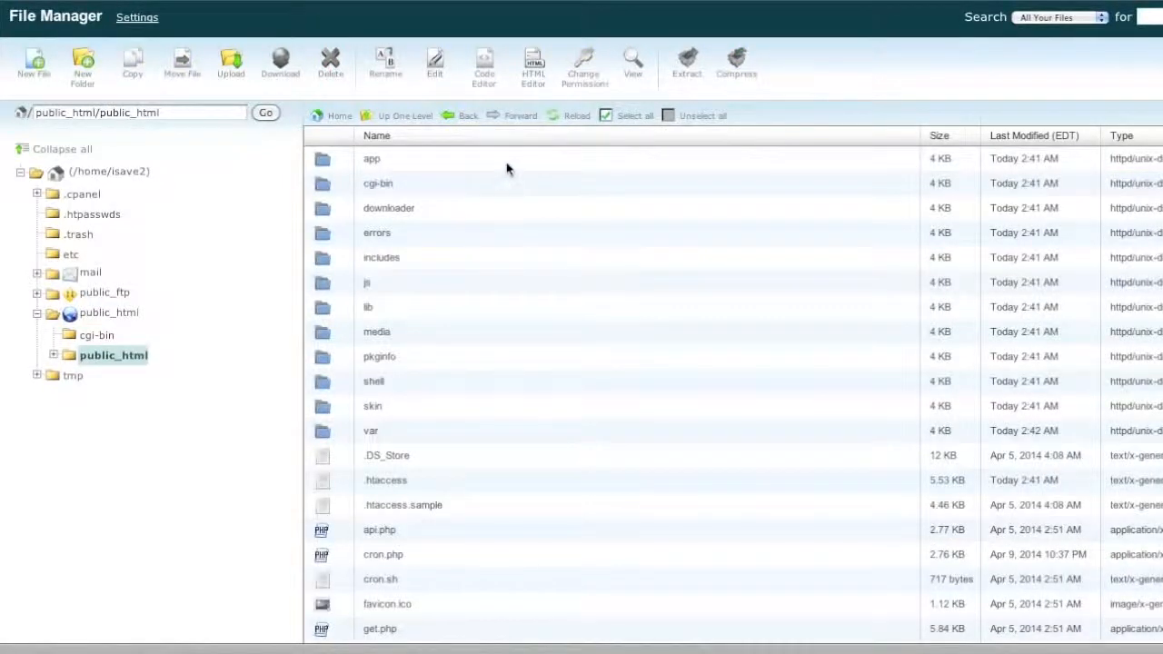
left_click(506, 163)
scroll(569, 242, "down", 3)
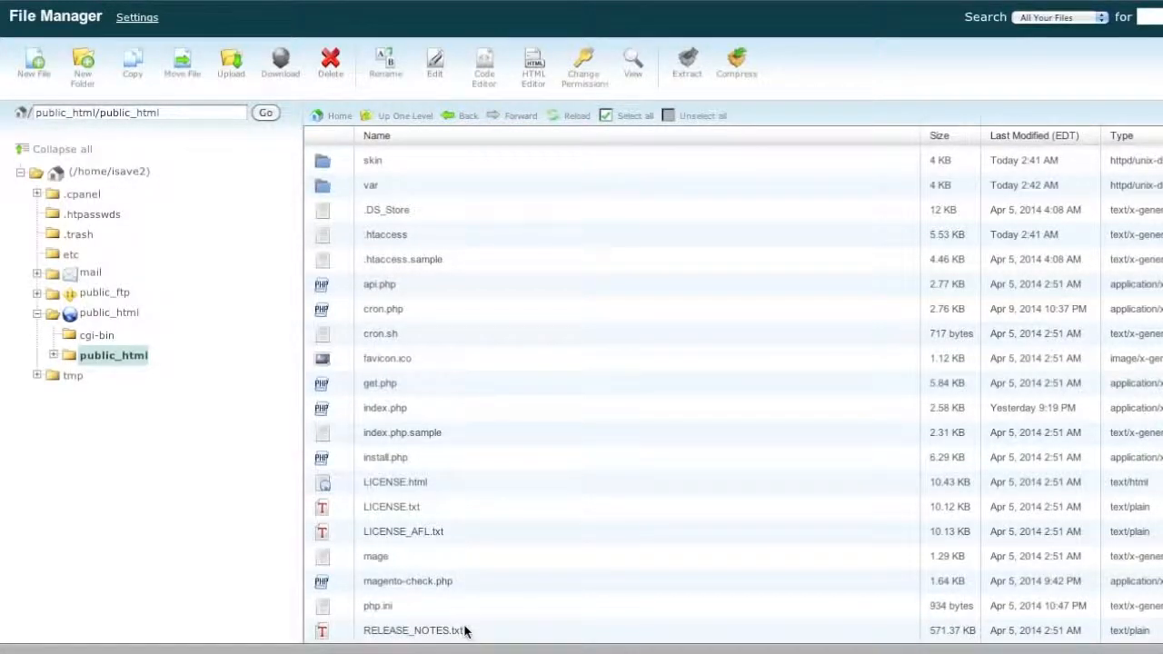
key("super+a")
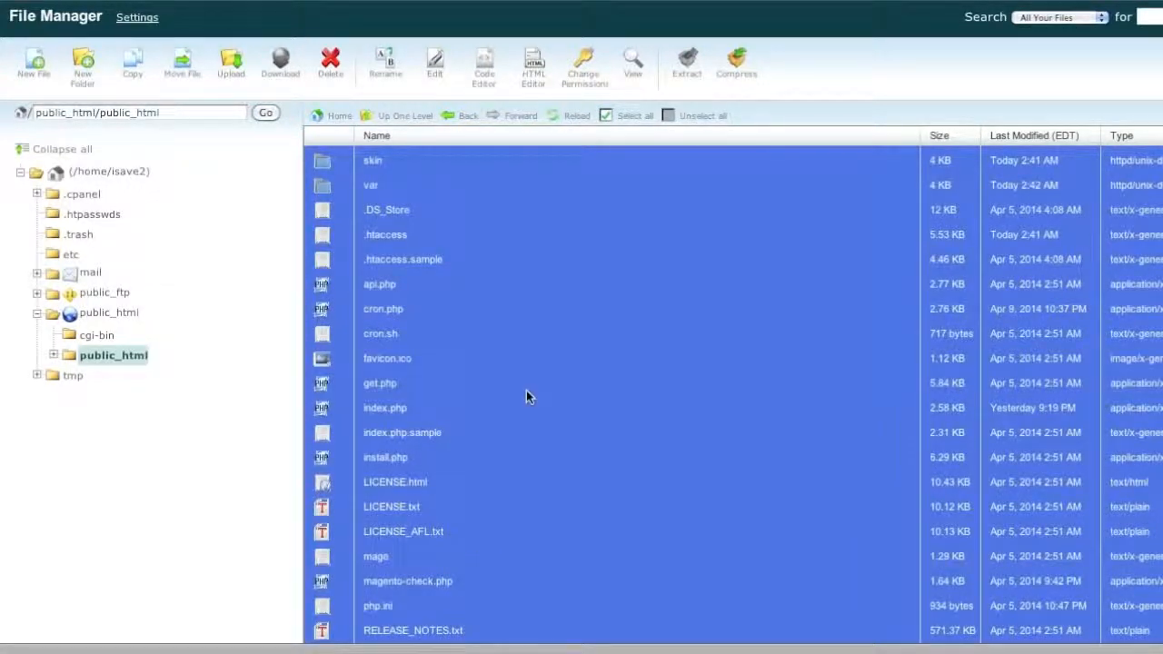
scroll(526, 392, "up", 5)
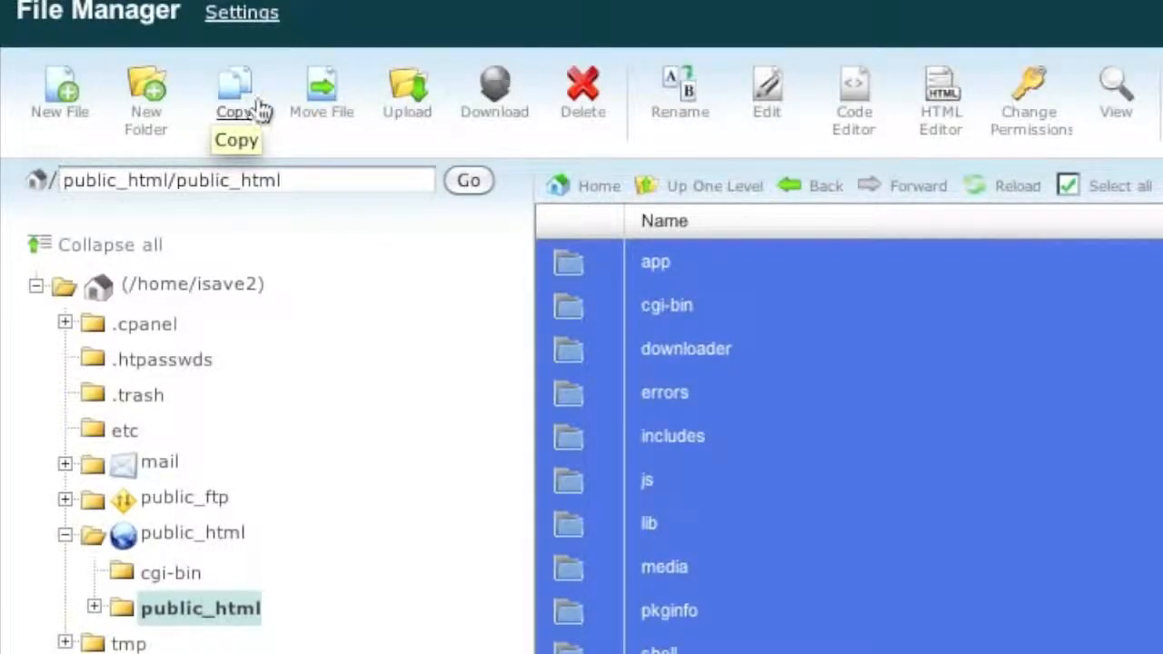
- Move all selected site files to /public_html, then go up to the parent folder
left_click(320, 108)
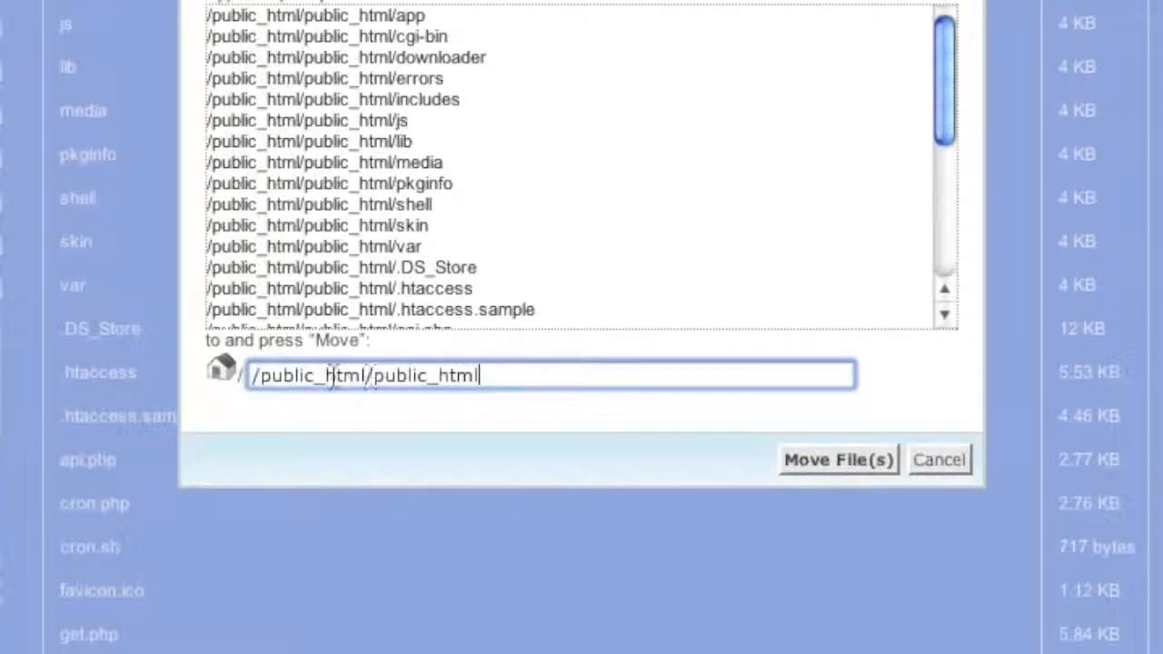
left_click_drag(250, 377, 366, 382)
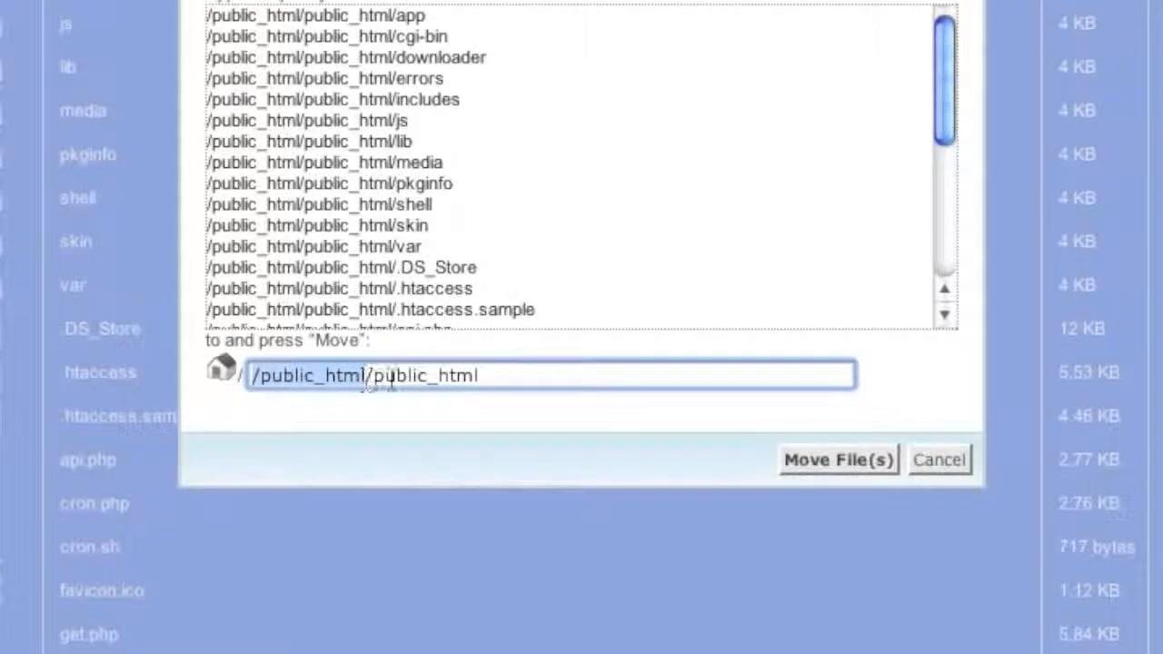
left_click(497, 379)
left_click_drag(491, 379, 368, 382)
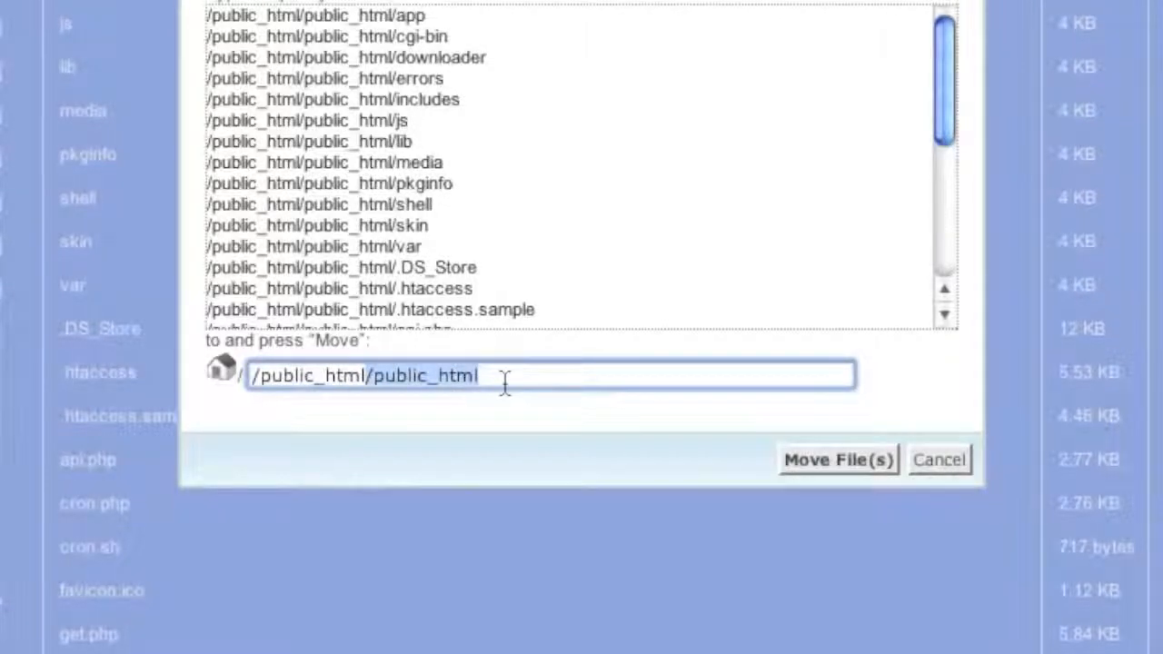
key("BackSpace")
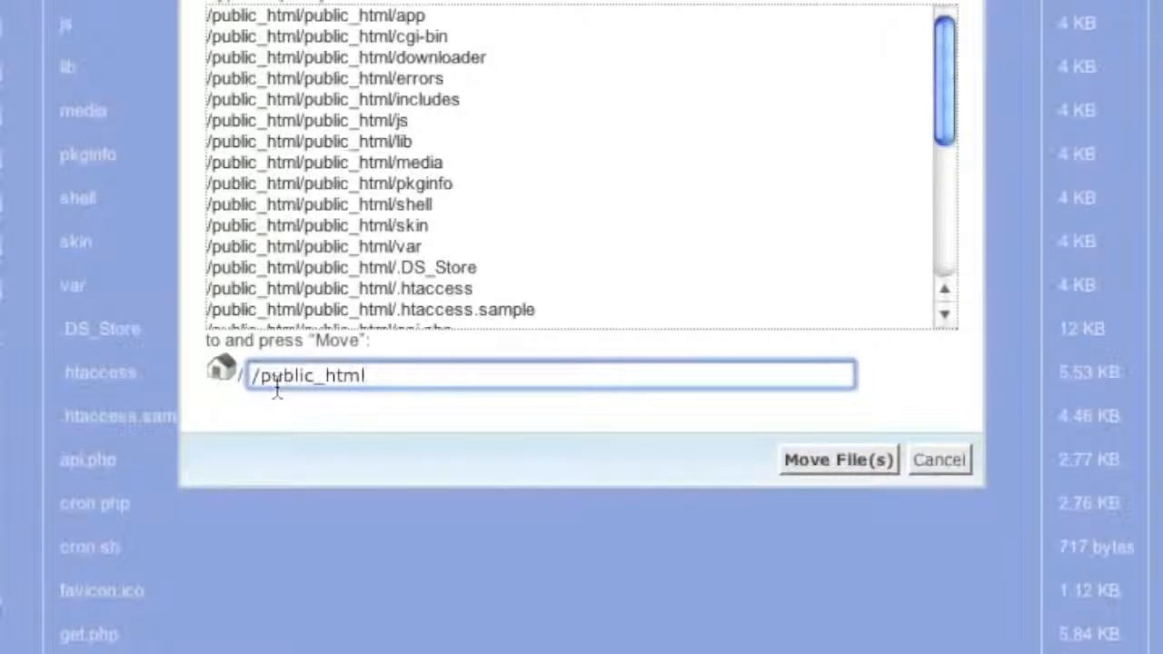
left_click(821, 452)
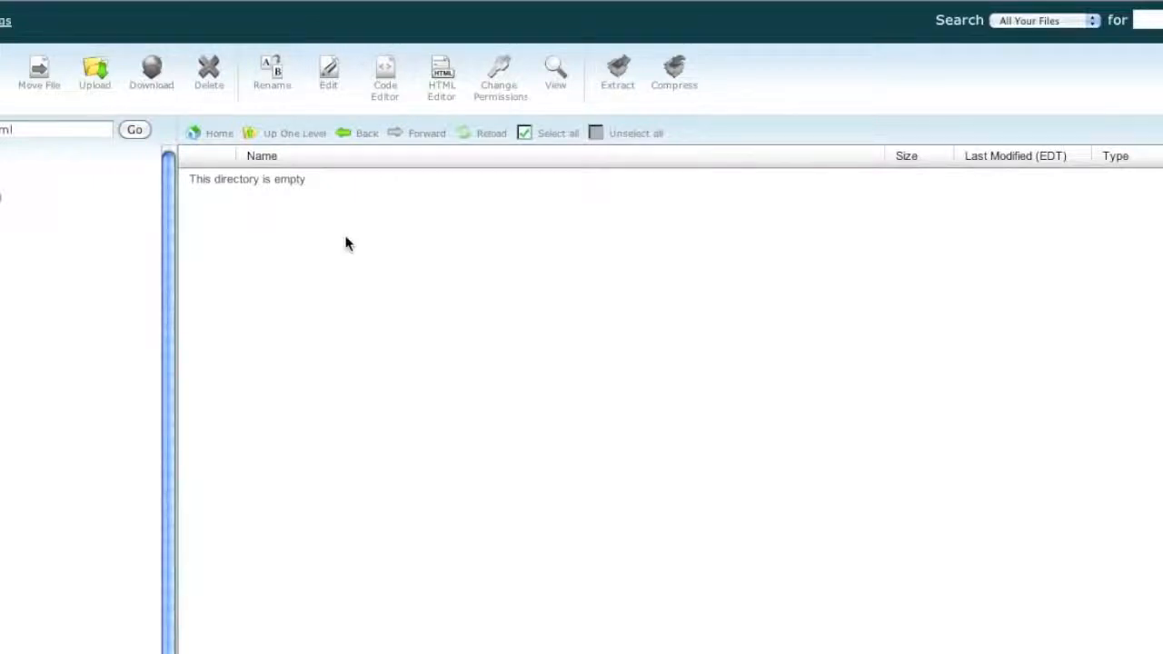
left_click(280, 138)
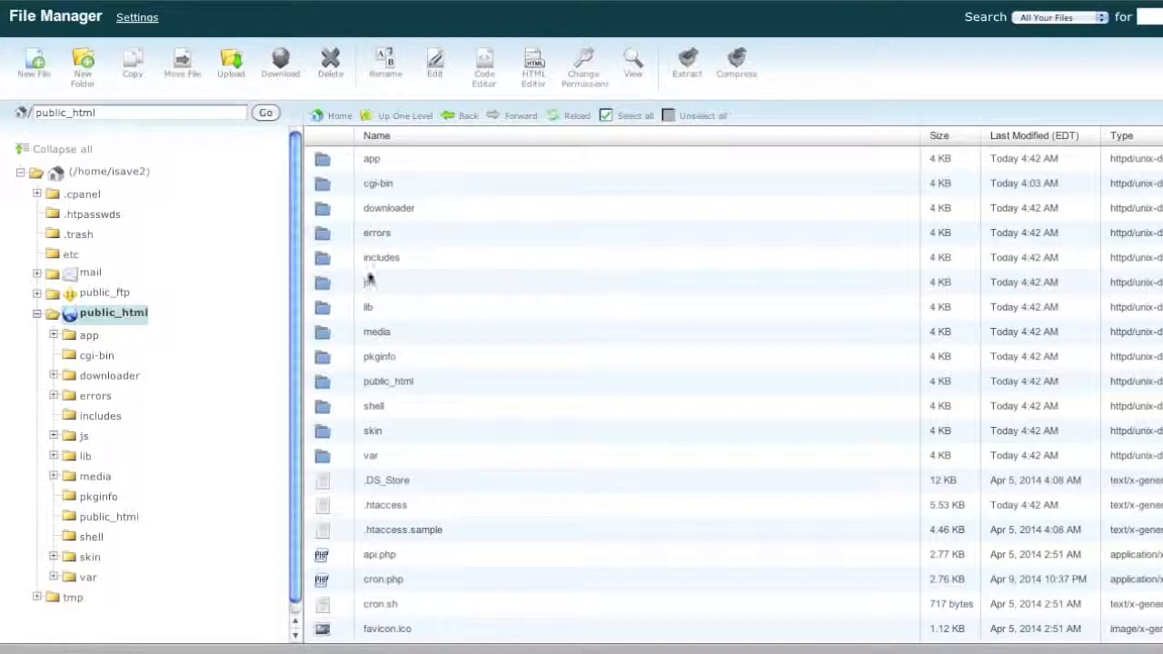
- Check the moved Magento files like app, skin and cron.php, then select the empty nested public_html folder
scroll(418, 304, "down", 3)
scroll(425, 308, "up", 3)
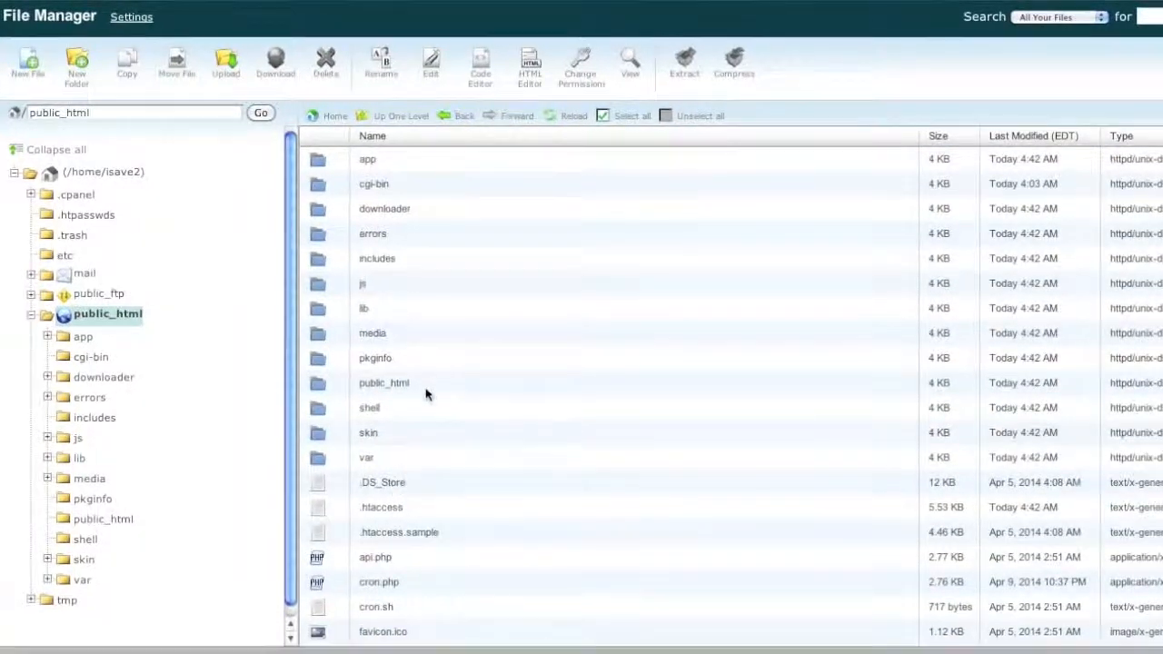
left_click(434, 383)
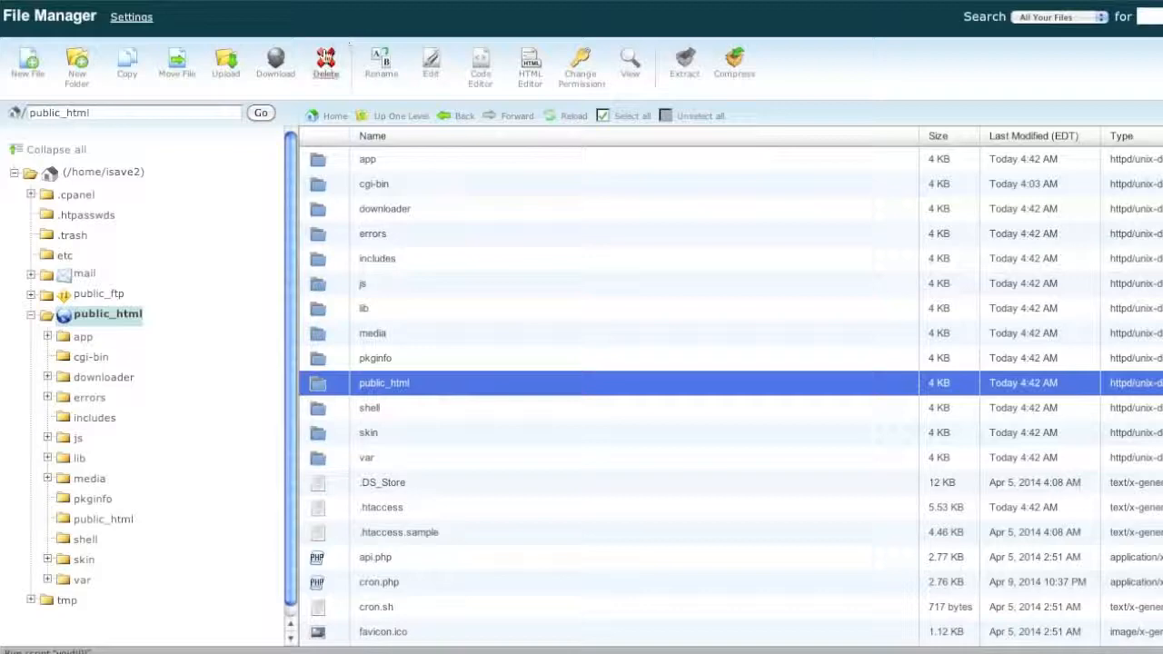
- Delete the empty /public_html/public_html folder and confirm
left_click(325, 60)
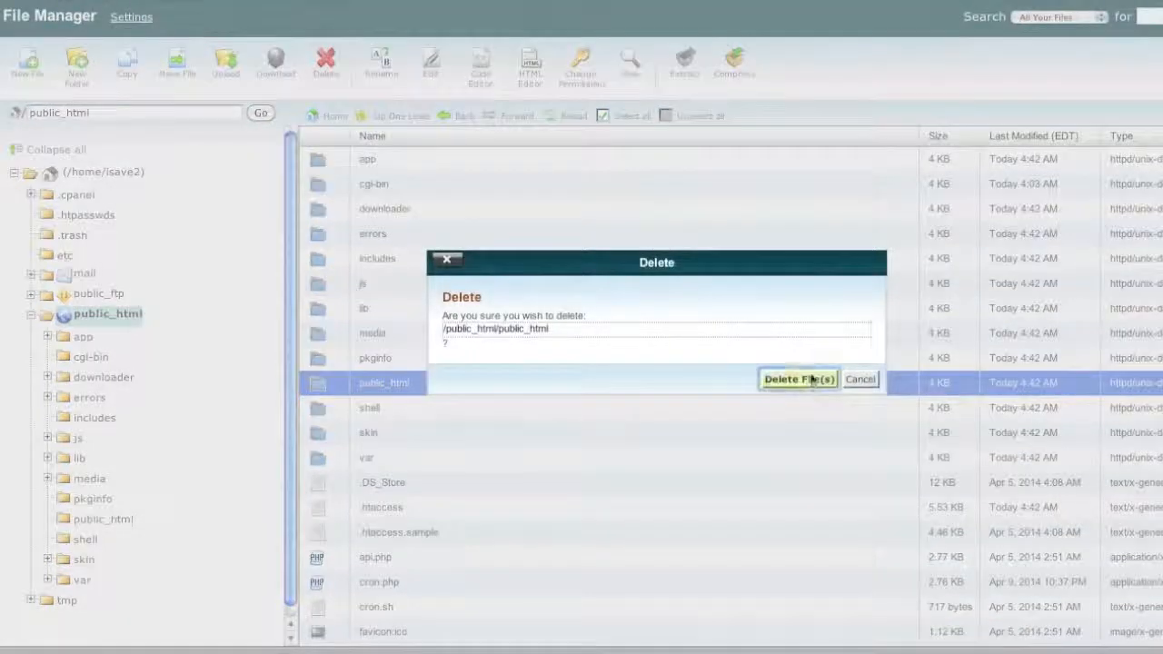
left_click(811, 380)
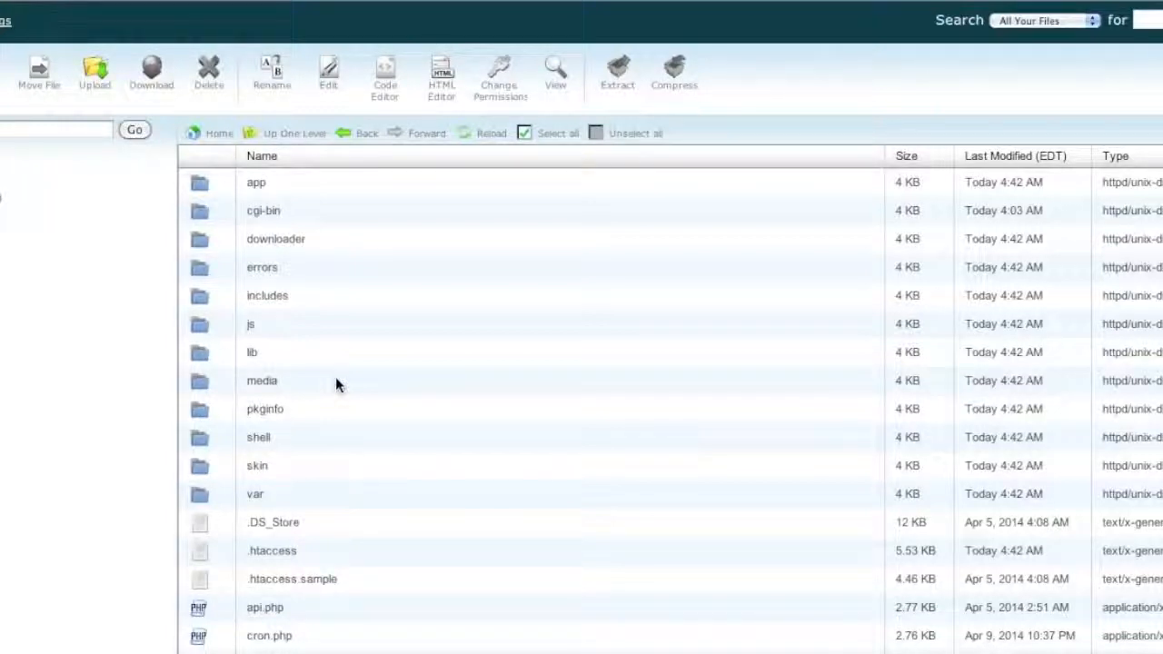
- Browse into app/etc, select local.xml and bring up its utf-8 edit prompt
double_click(314, 186)
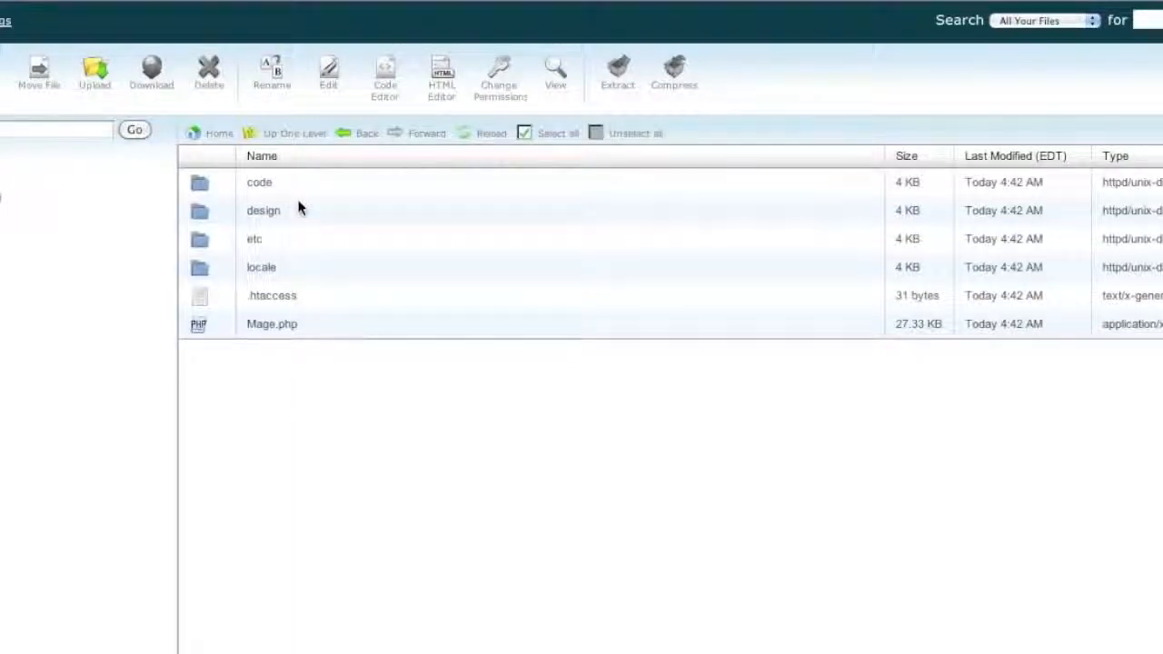
left_click(296, 246)
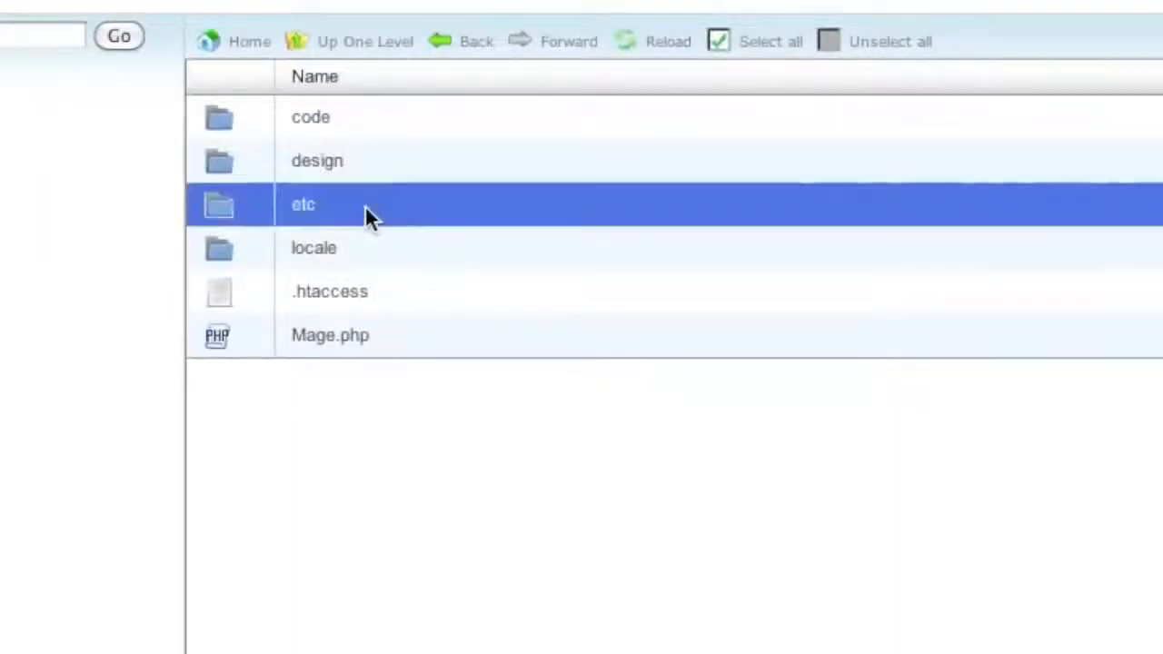
double_click(368, 217)
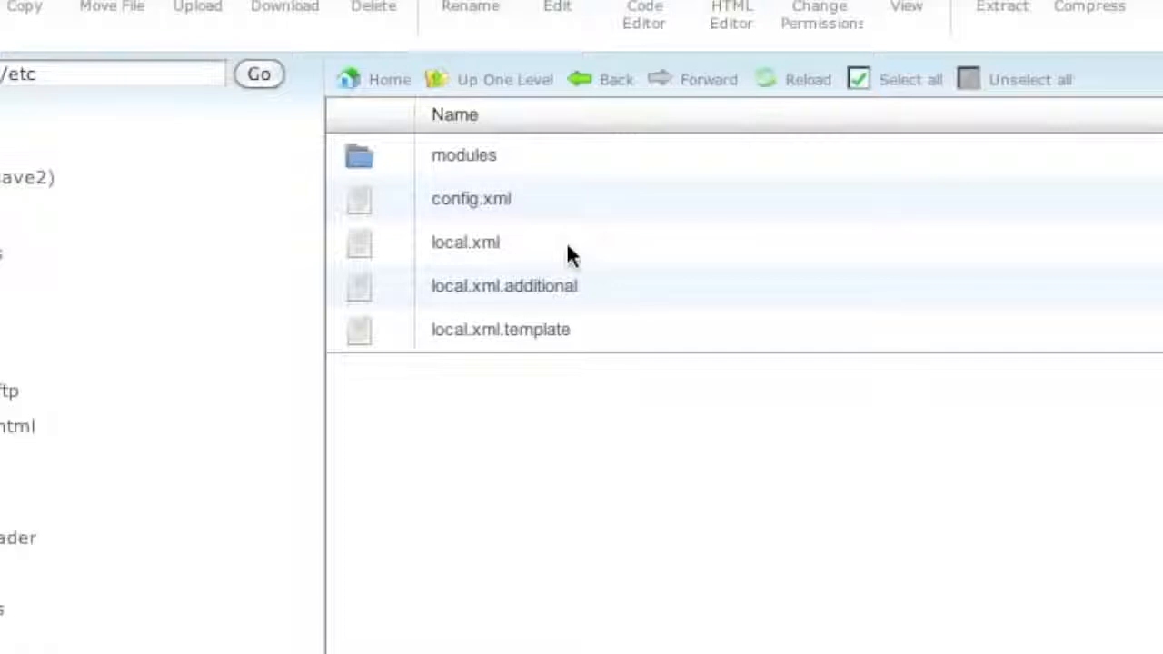
left_click(566, 241)
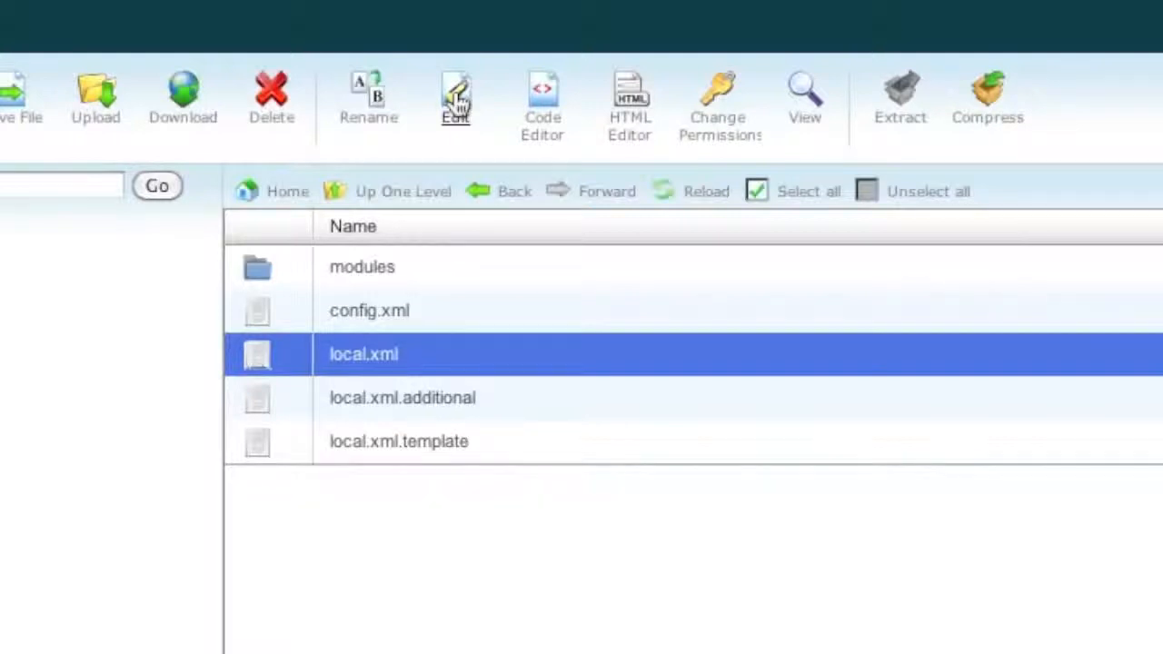
left_click(456, 98)
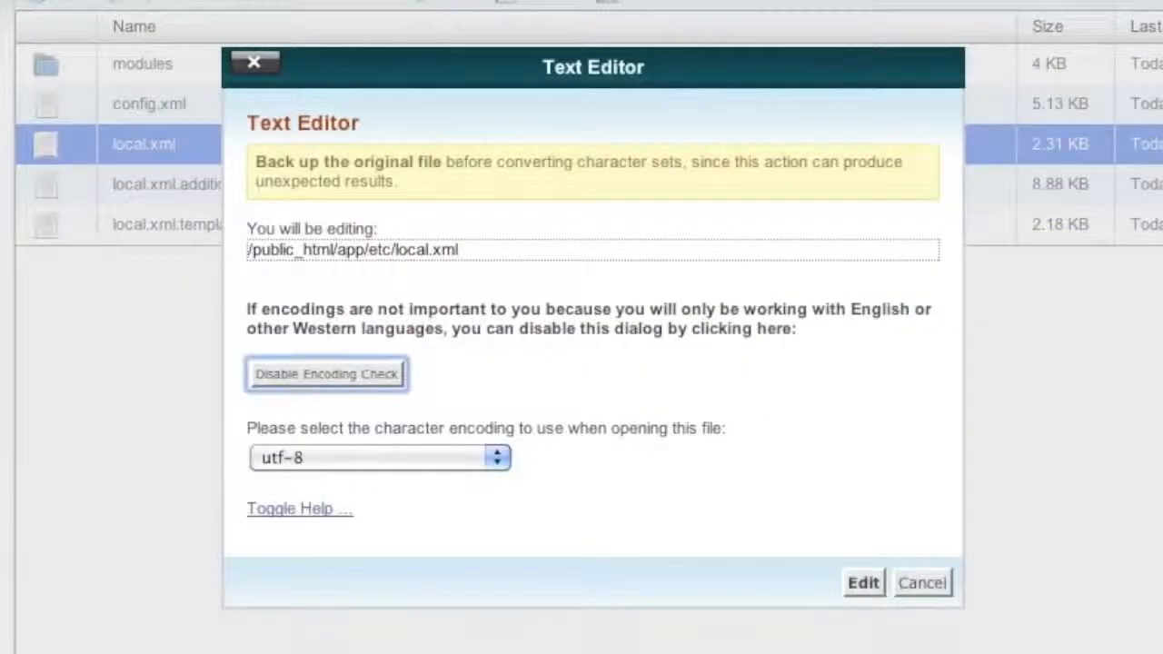
- Open local.xml in the Text Editor and copy isave2_isave_mystore from the MySQL Databases page
left_click(870, 587)
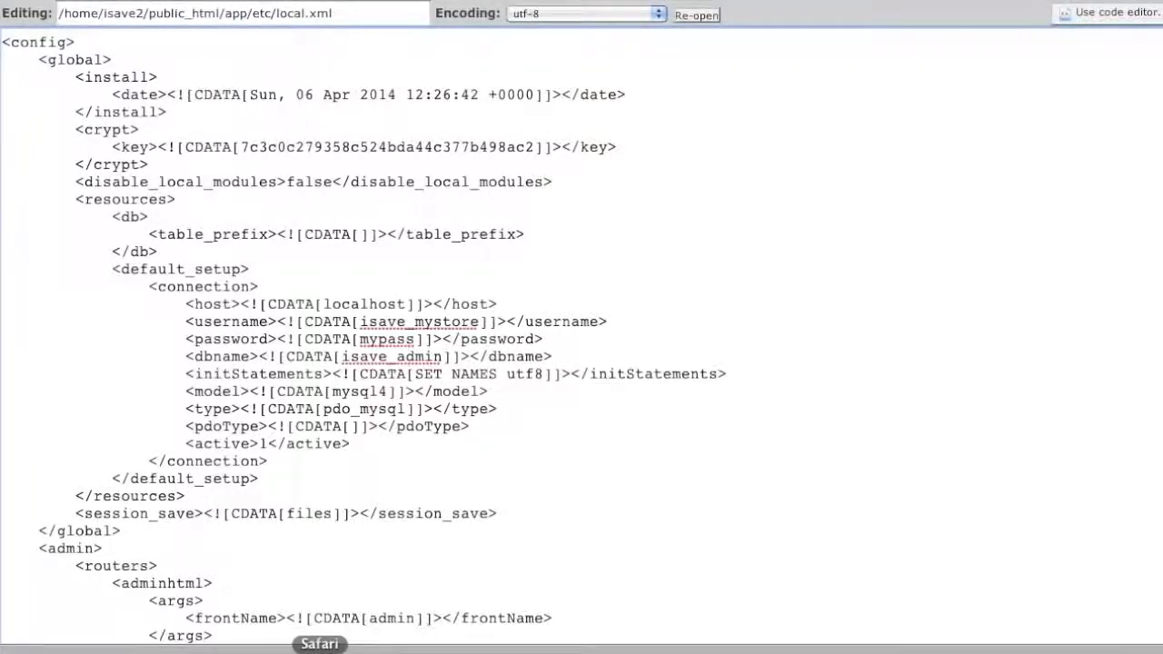
right_click(307, 648)
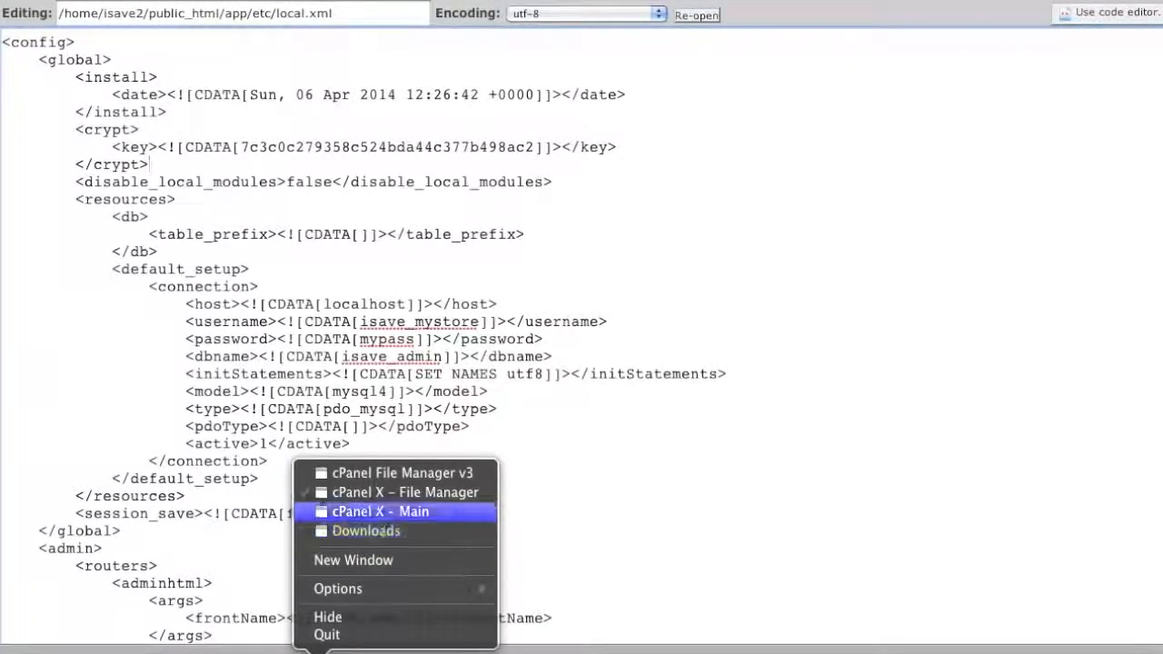
left_click(379, 511)
scroll(414, 645, "down", 6)
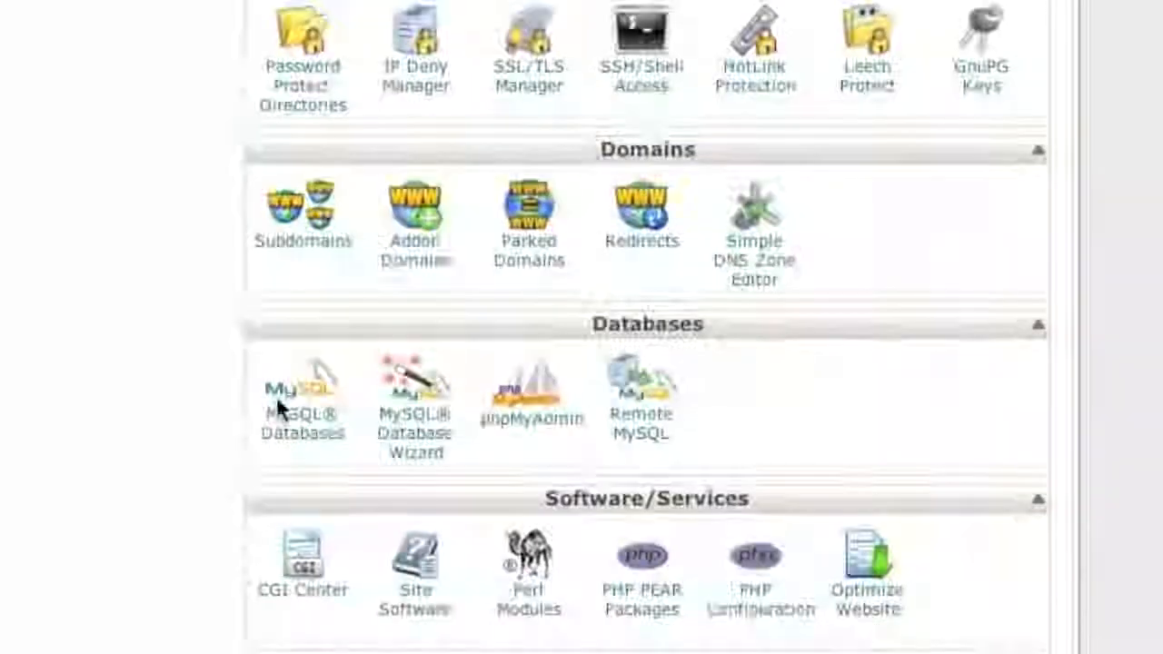
left_click(276, 395)
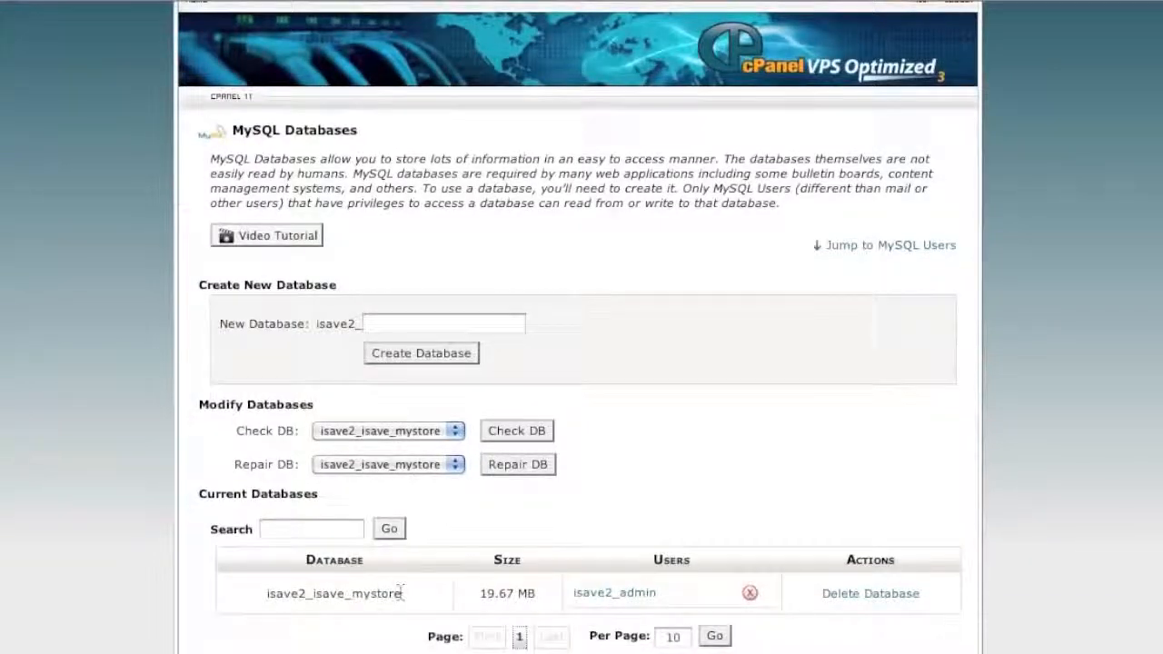
left_click_drag(401, 593, 266, 595)
key("super+c")
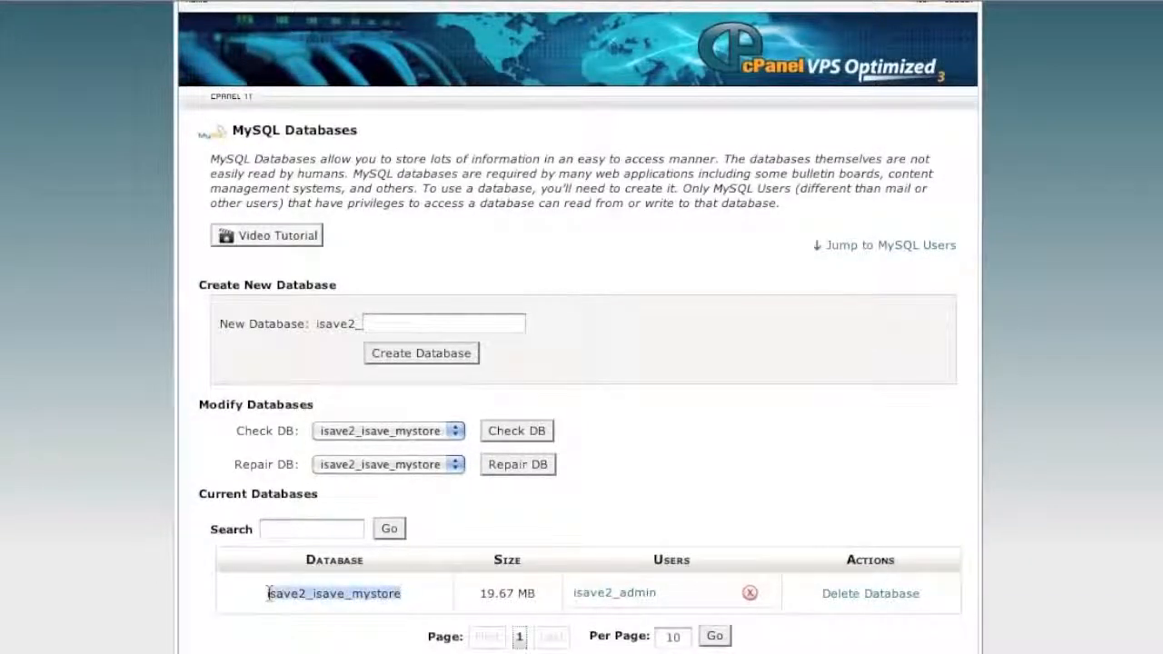
right_click(303, 653)
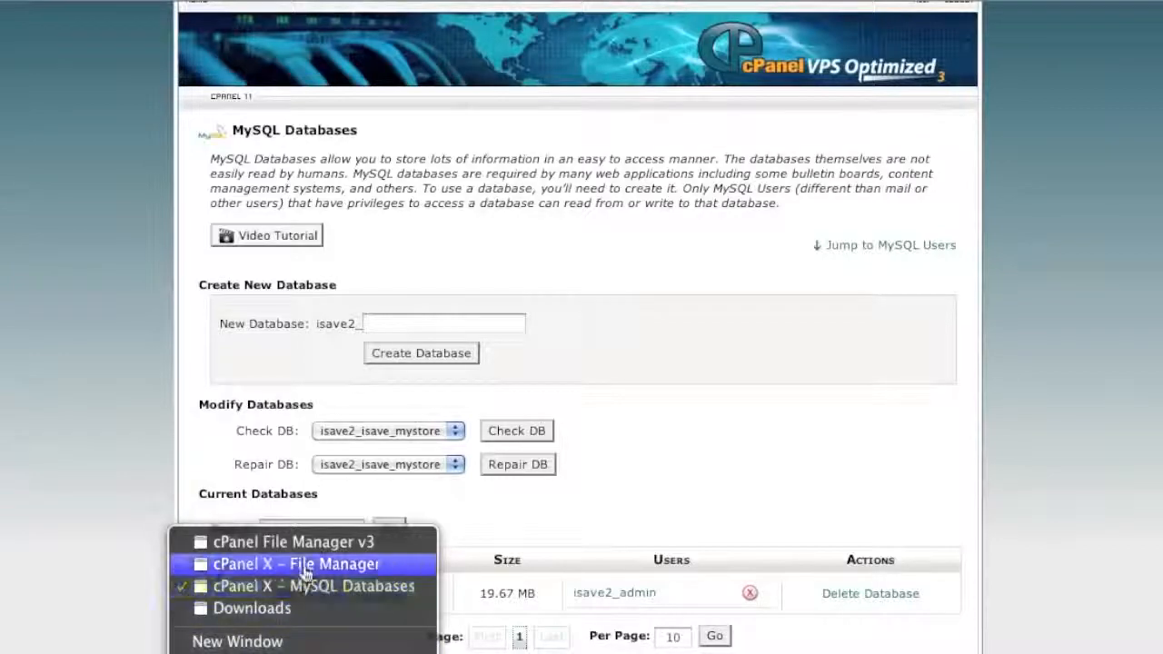
left_click(232, 566)
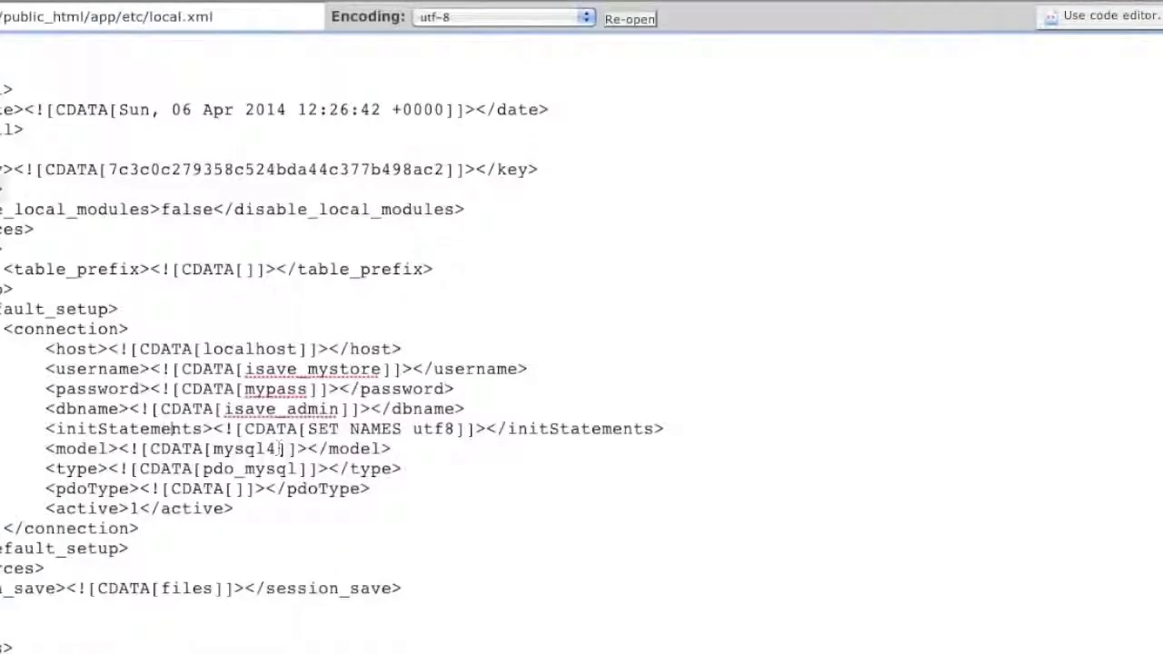
- Paste isave2_isave_mystore as the dbname, then copy isave2_admin from MySQL Users and paste it as the username
double_click(256, 414)
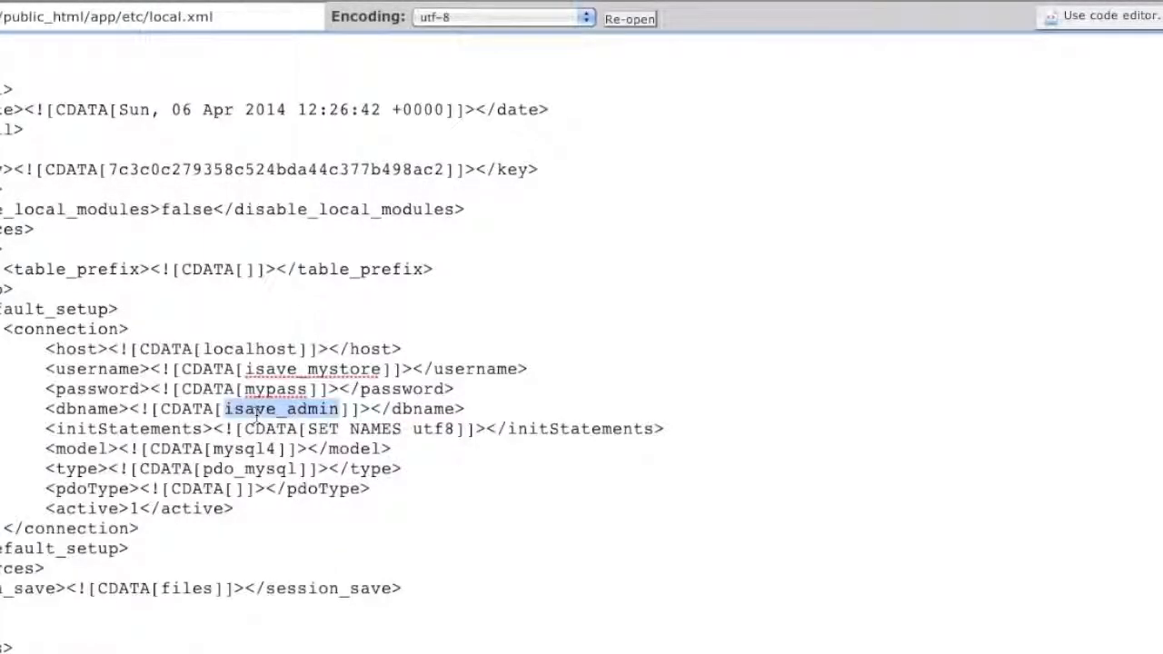
key("super+v")
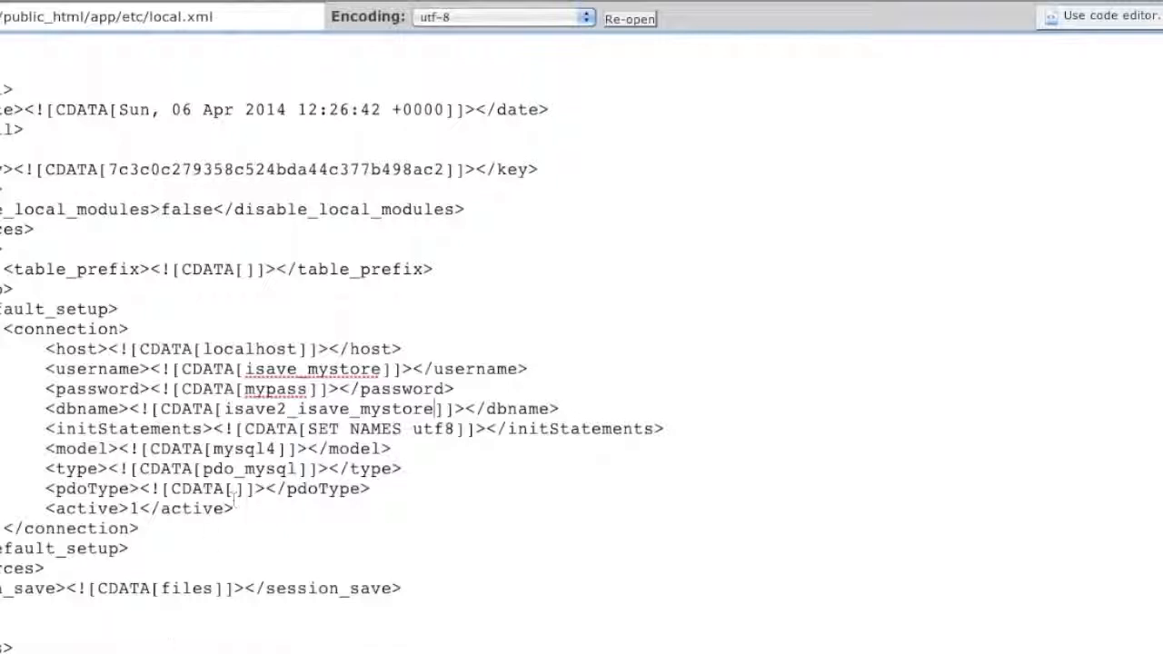
right_click(289, 652)
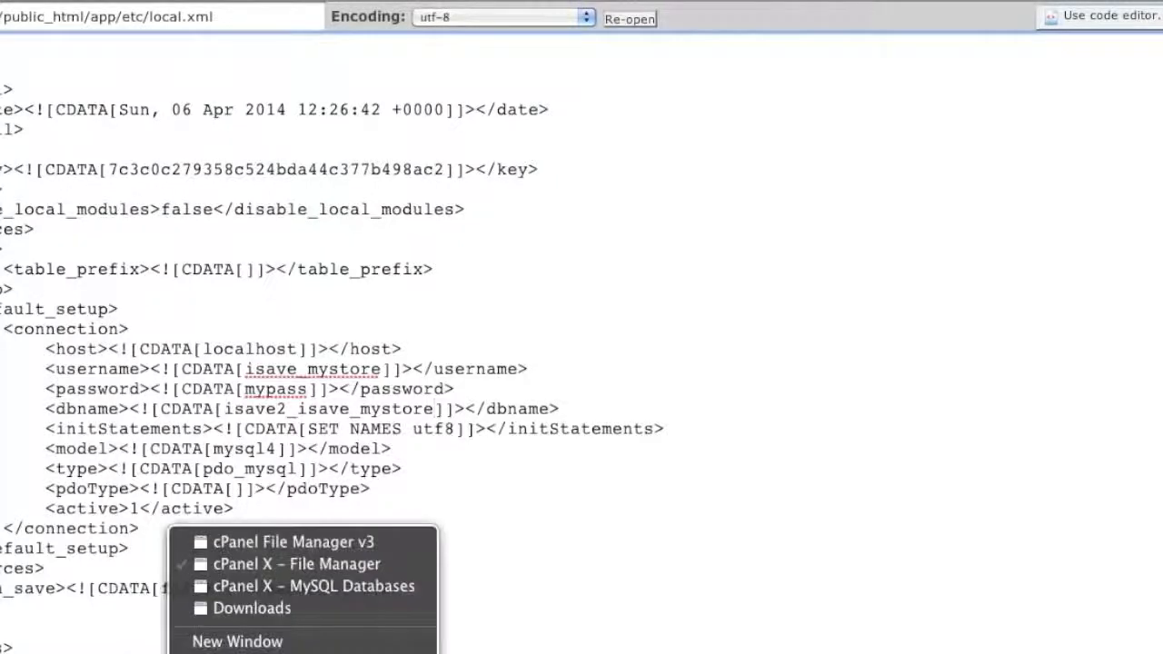
left_click(274, 586)
scroll(382, 604, "down", 8)
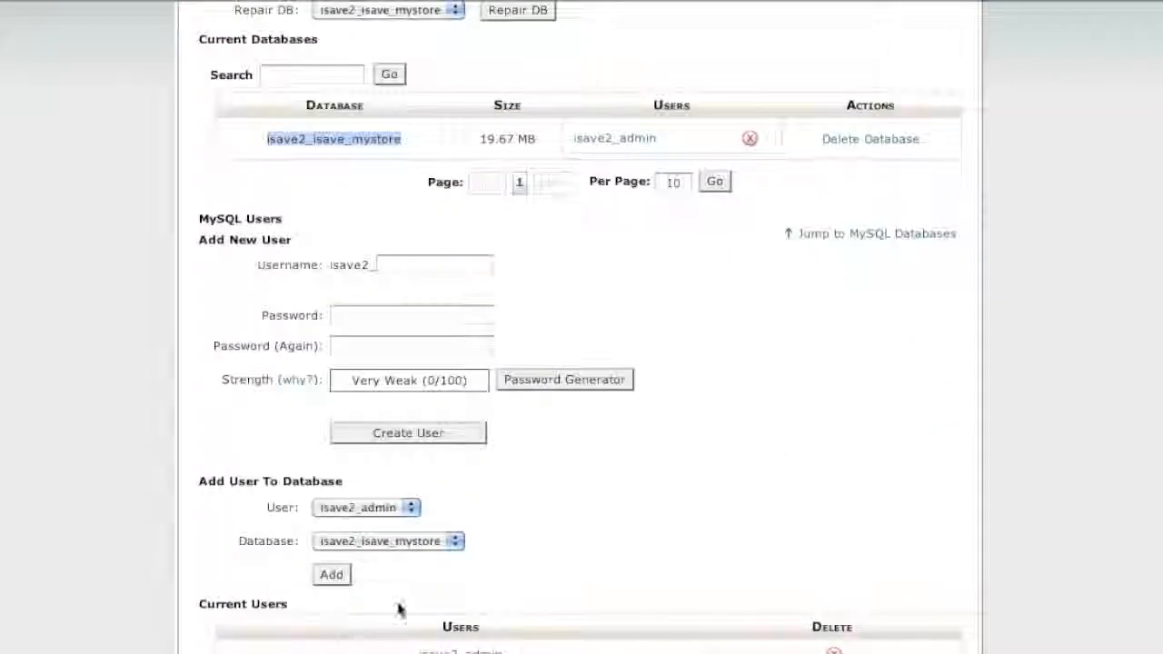
left_click_drag(509, 554, 425, 557)
key("super+c")
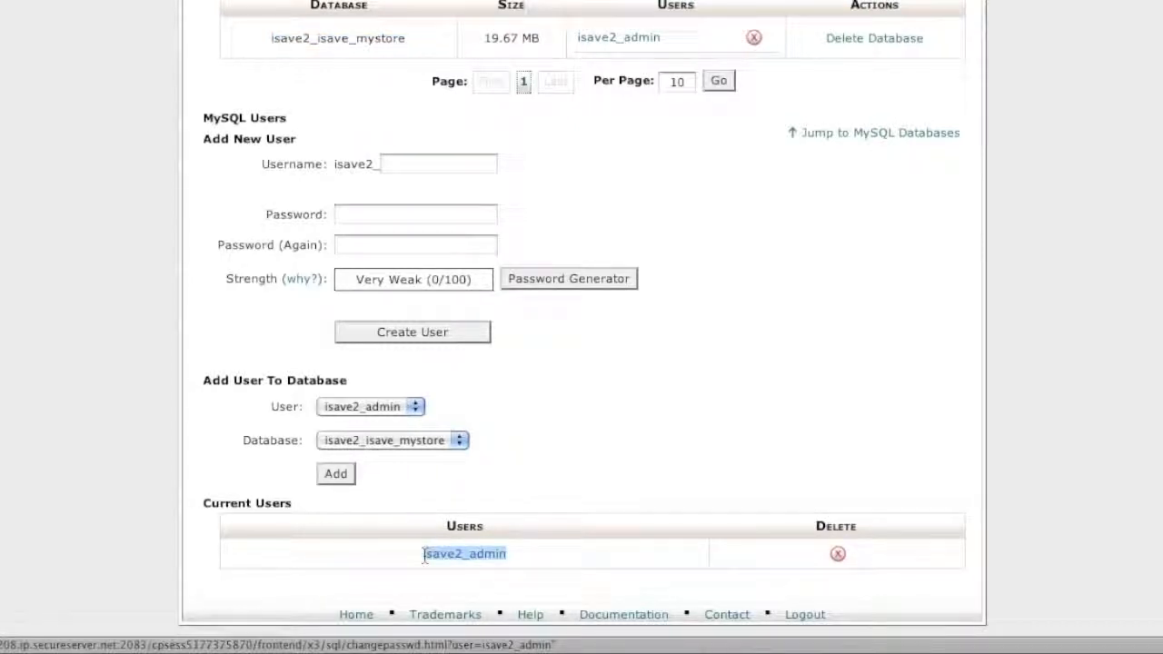
right_click(209, 652)
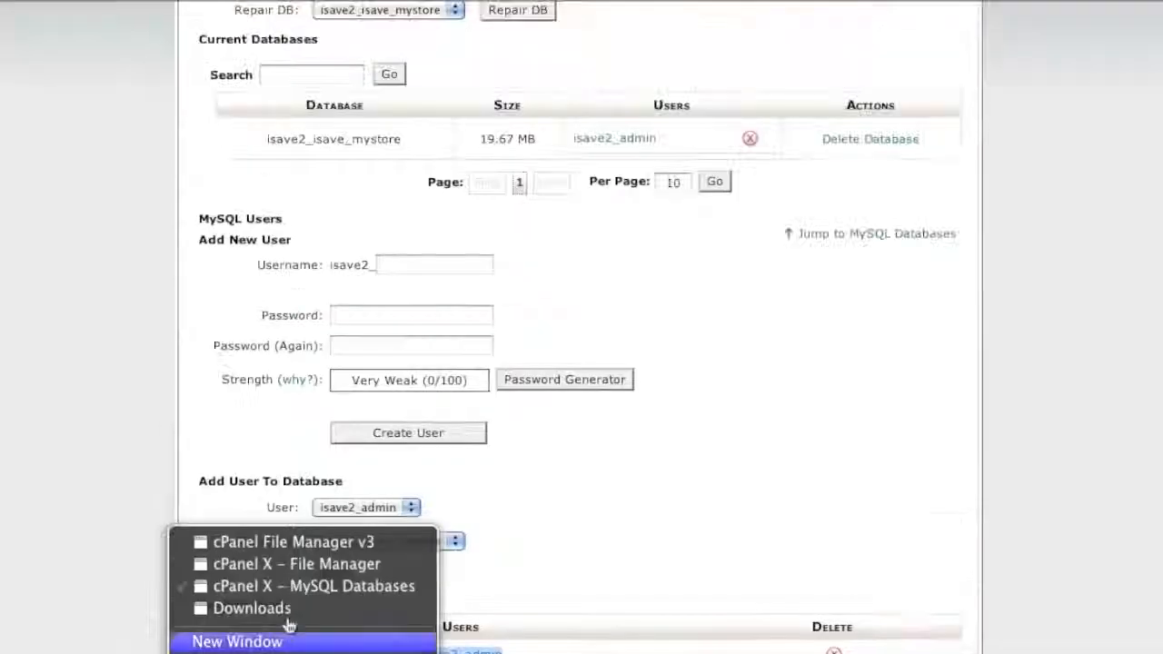
left_click(296, 563)
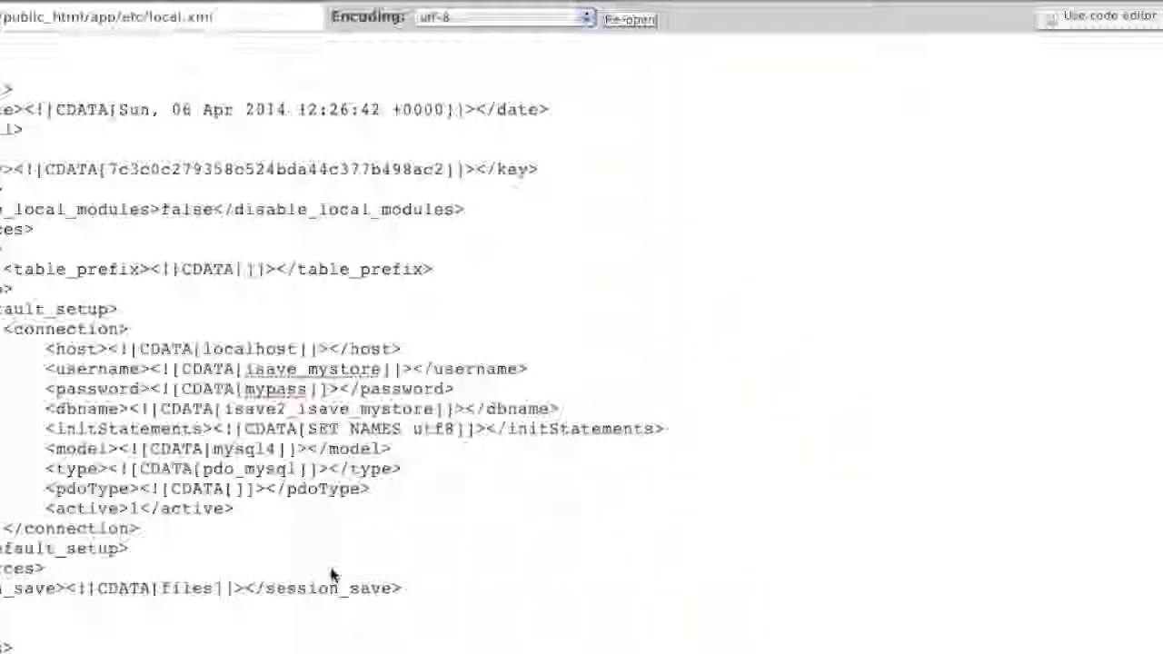
double_click(309, 369)
key("super+v")
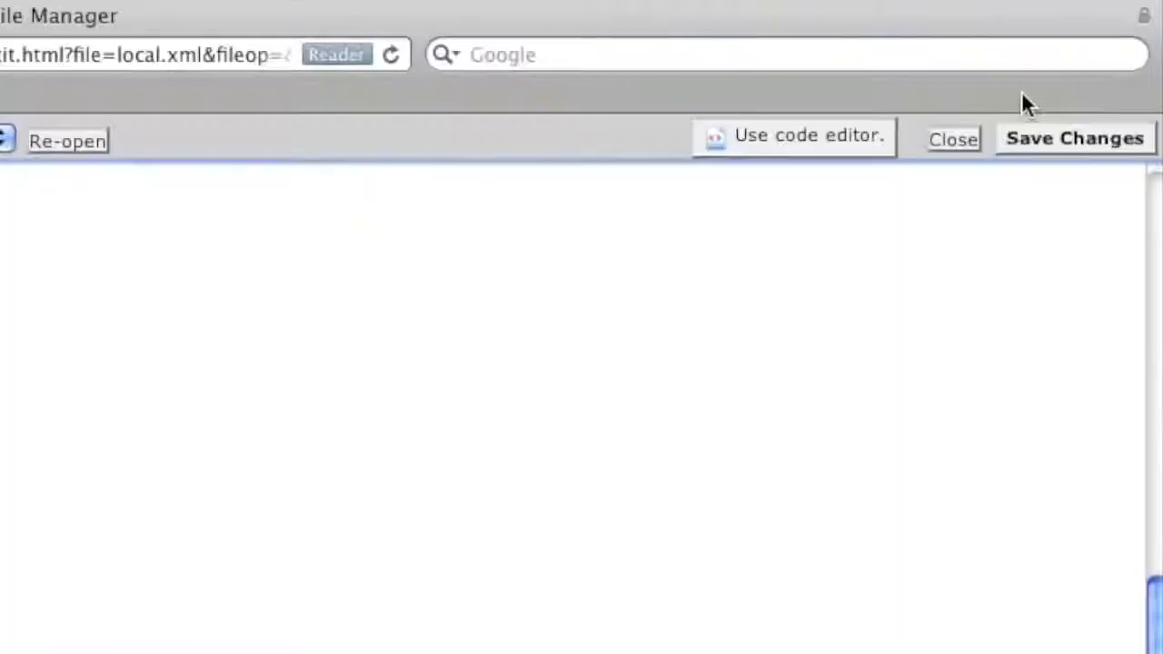
- Save the edited local.xml, close its editor window, and open a new Safari tab
left_click(1023, 131)
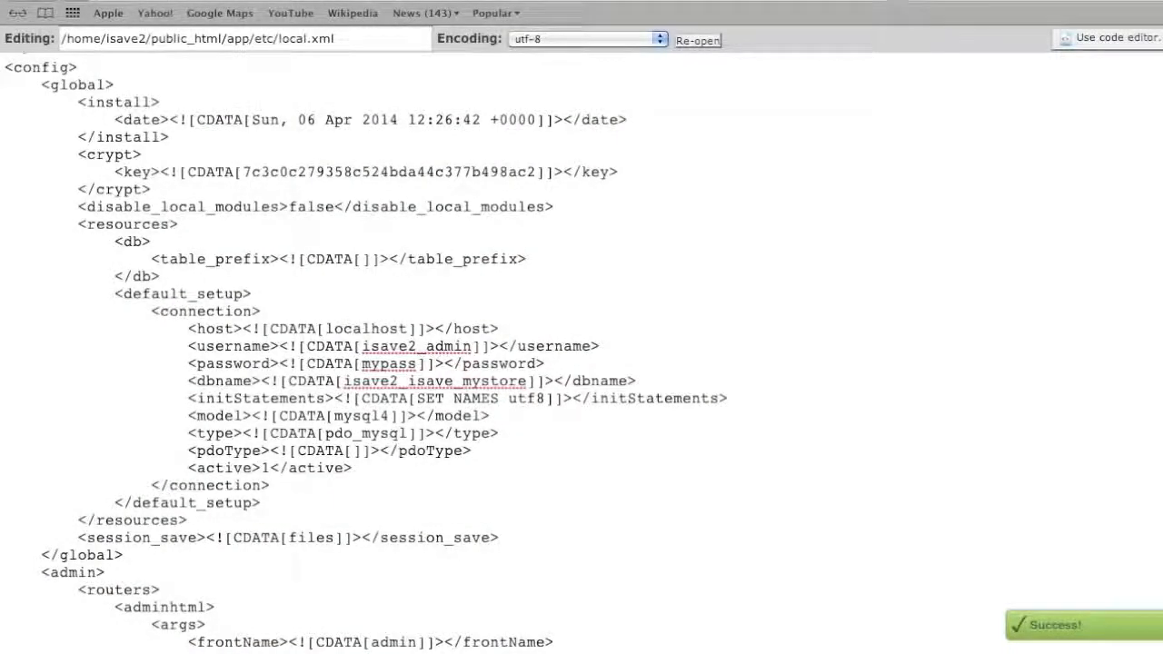
key("super+w")
left_click(814, 138)
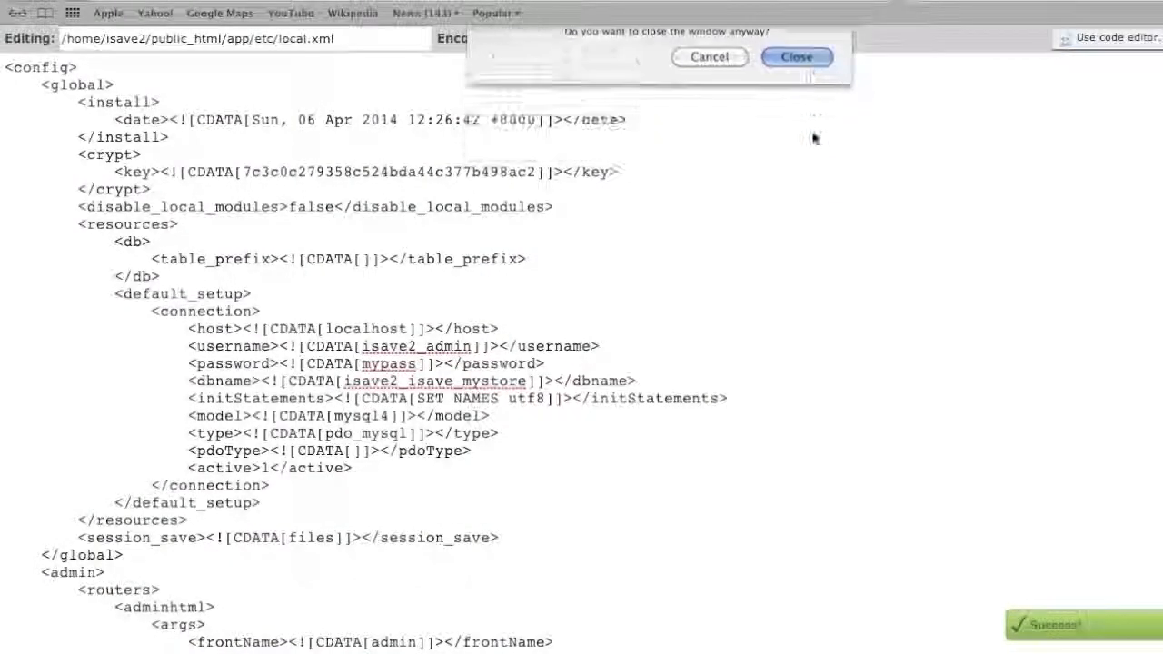
left_click(59, 0)
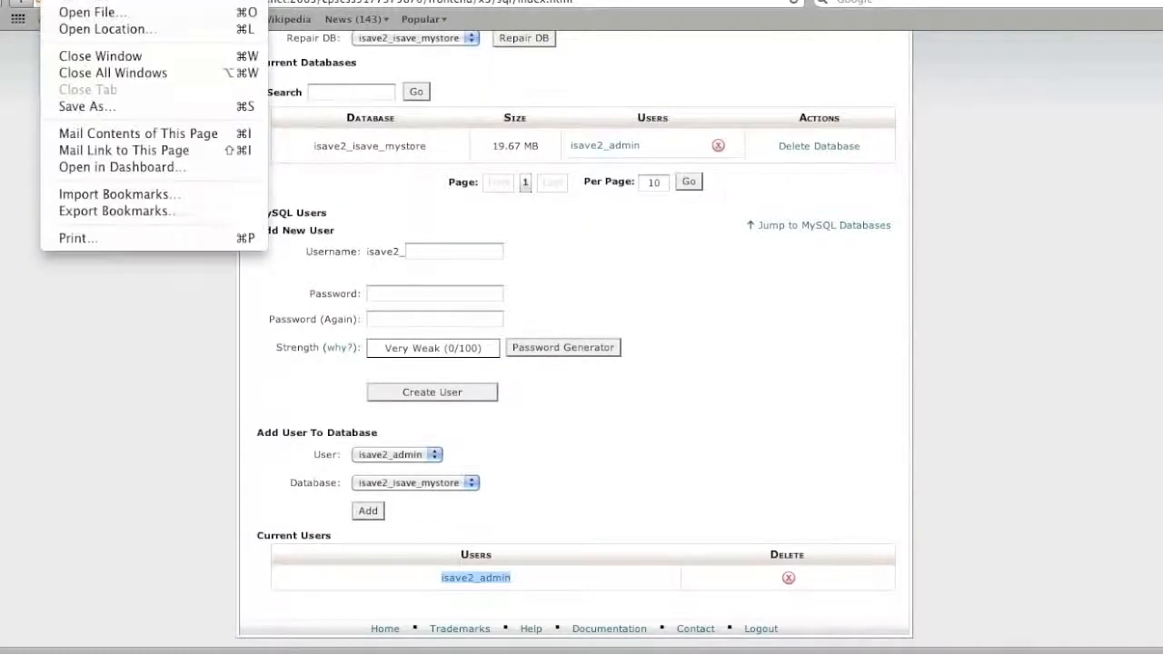
left_click(75, 0)
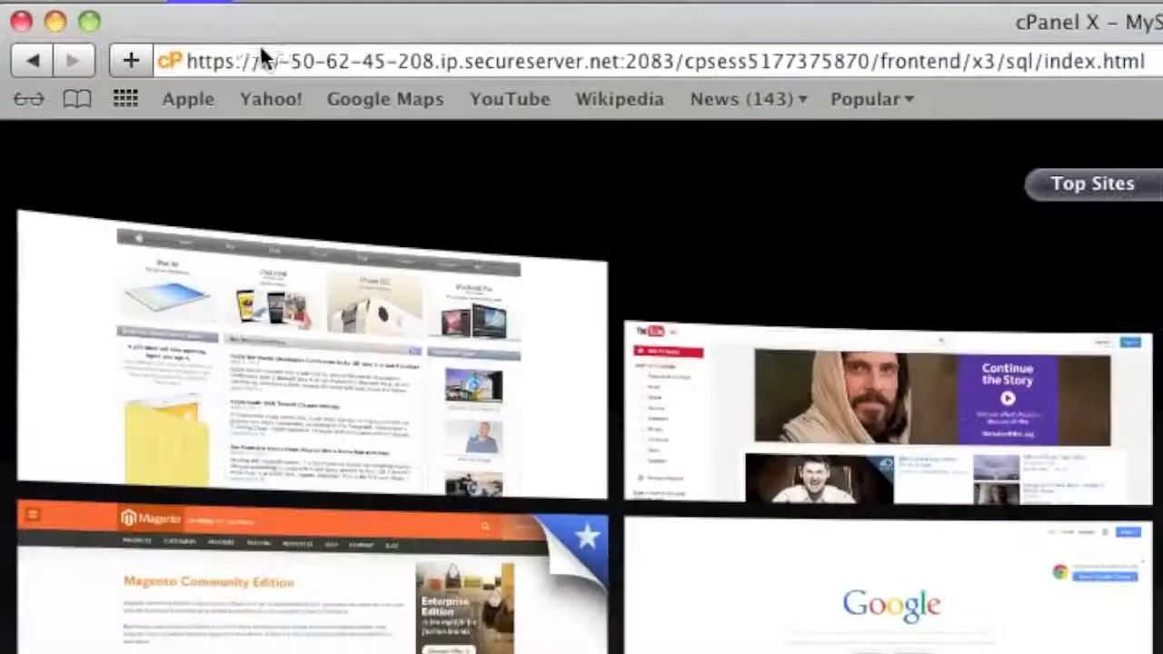
- Load isaveplaza.com and scroll the Magento home page to confirm the banner and products display
type("isaveplaza.com/")
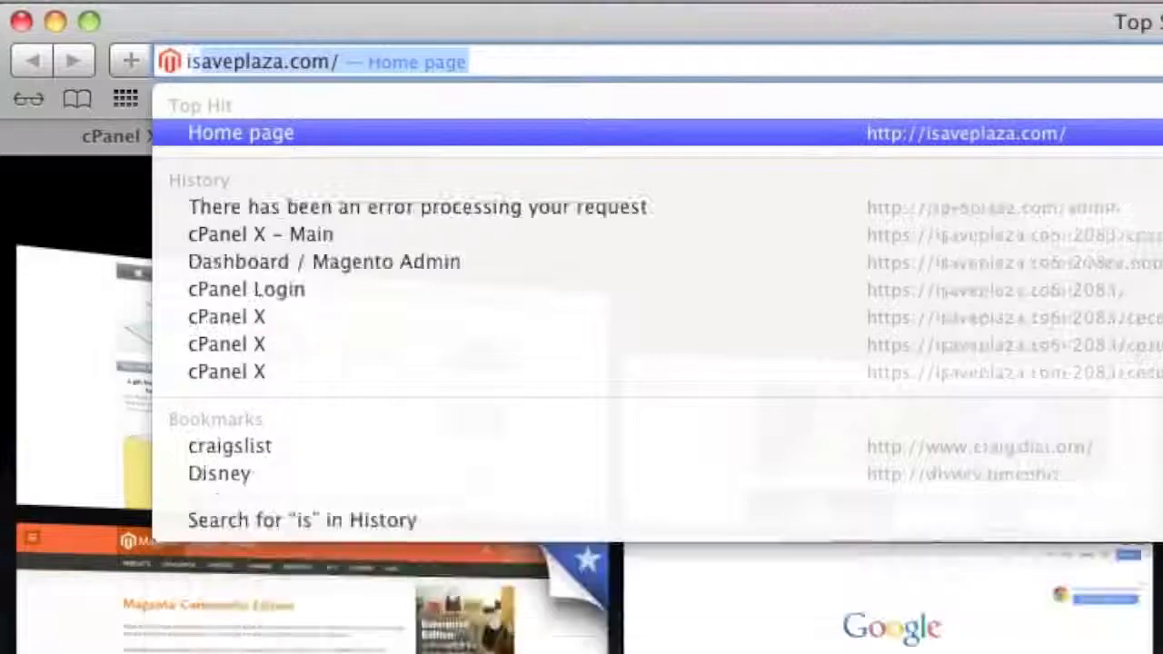
key("Return")
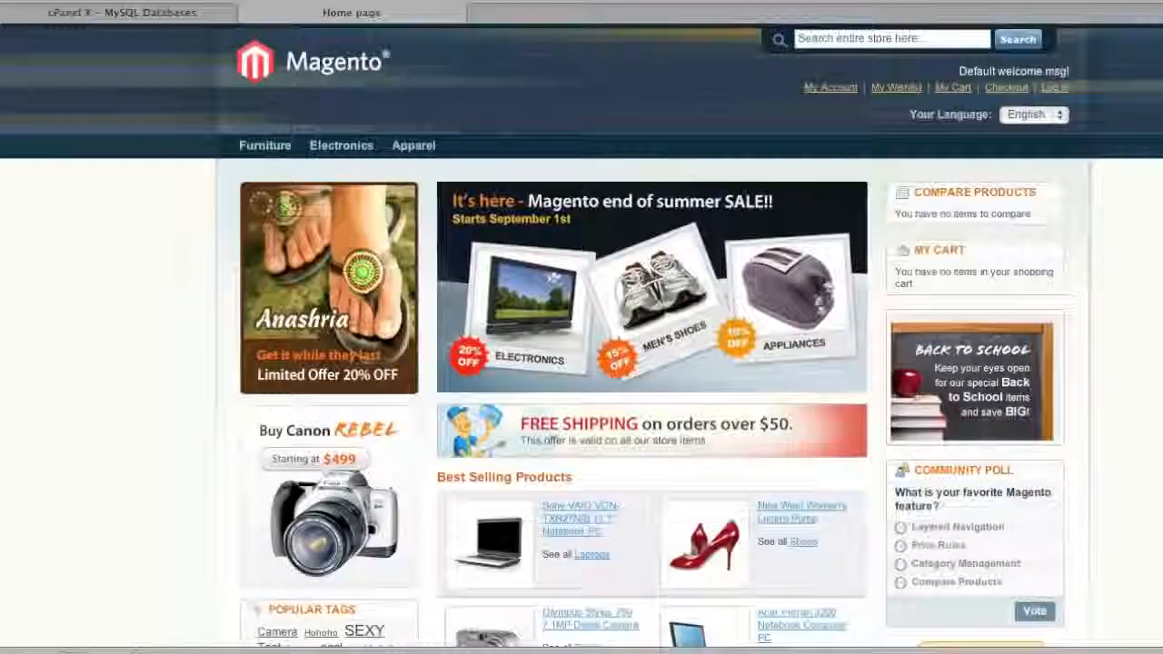
scroll(500, 120, "down", 5)
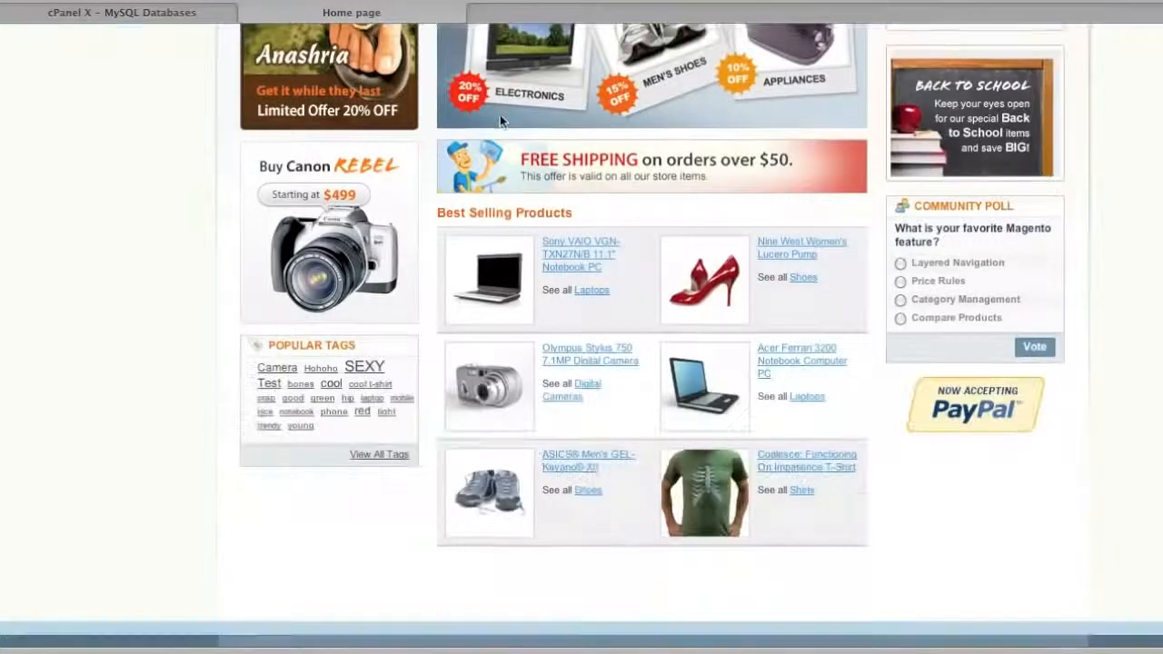
scroll(500, 120, "up", 5)
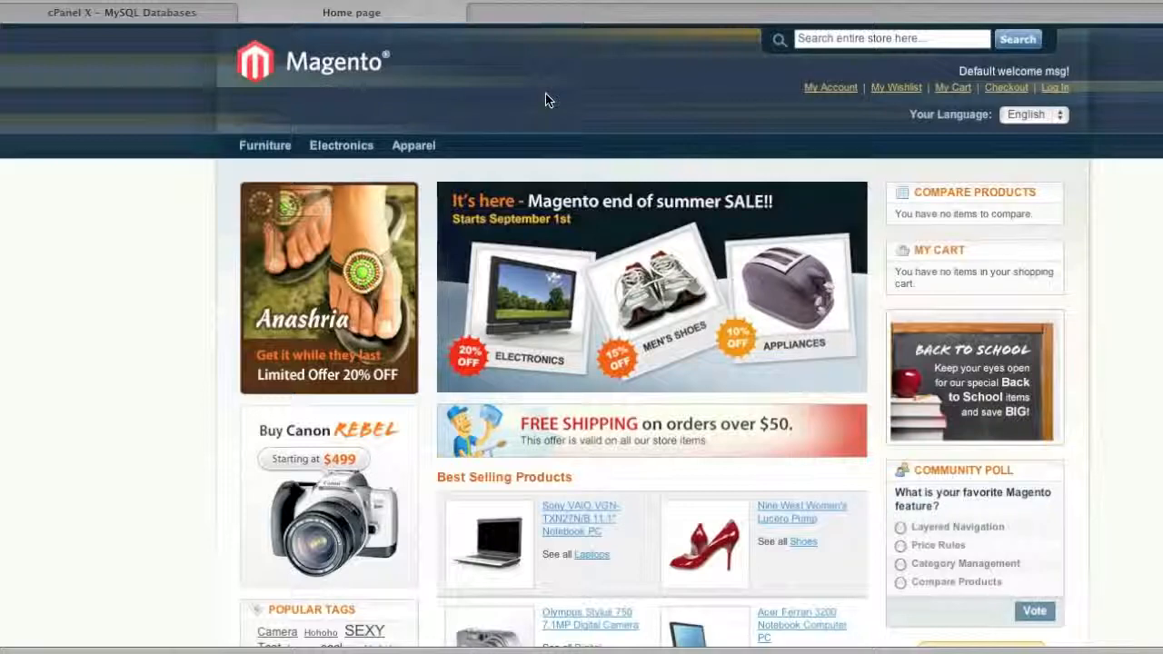
- Go back to the cPanel main page and select the home directory path /home/isave2
left_click(179, 13)
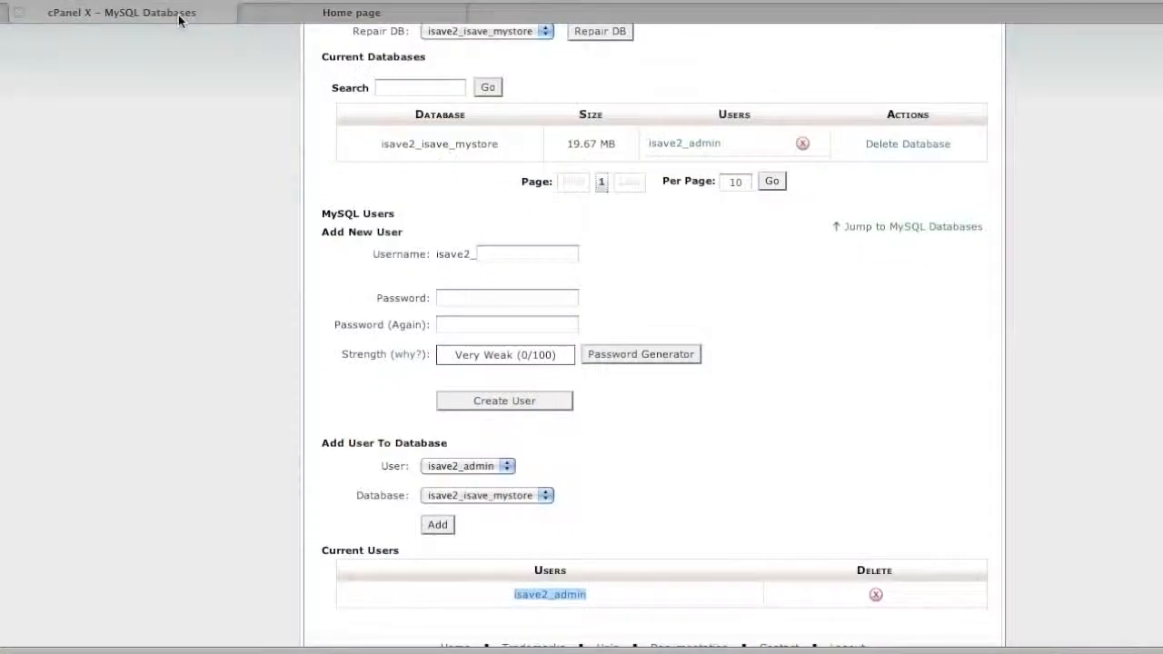
scroll(359, 142, "up", 2)
scroll(359, 142, "up", 4)
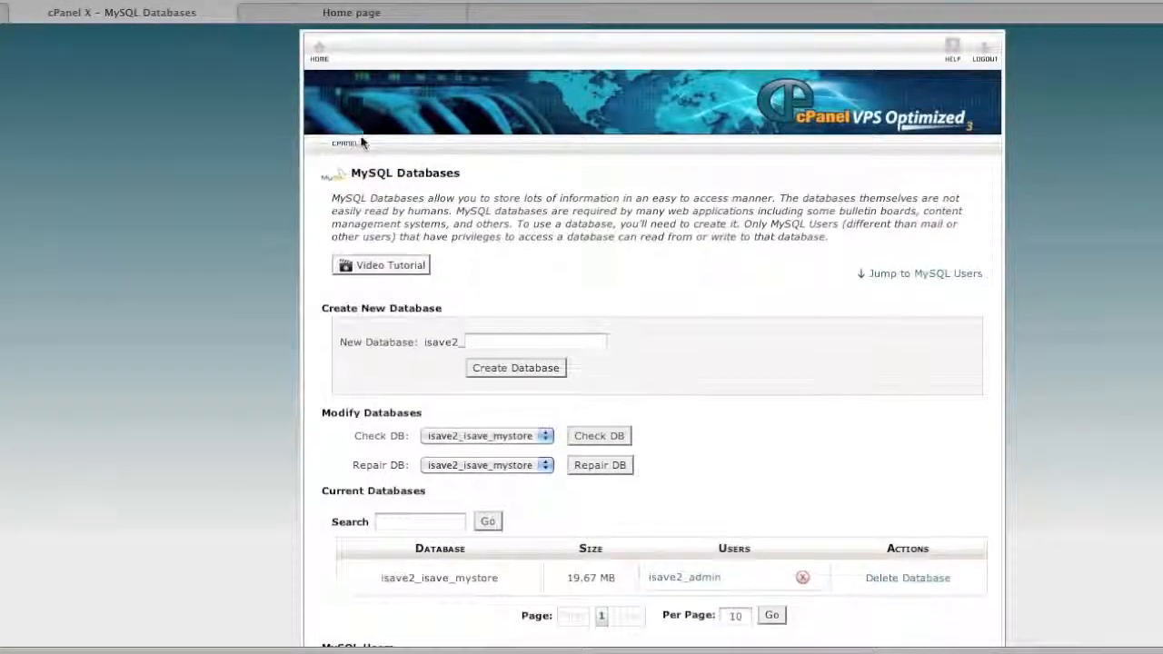
left_click(318, 55)
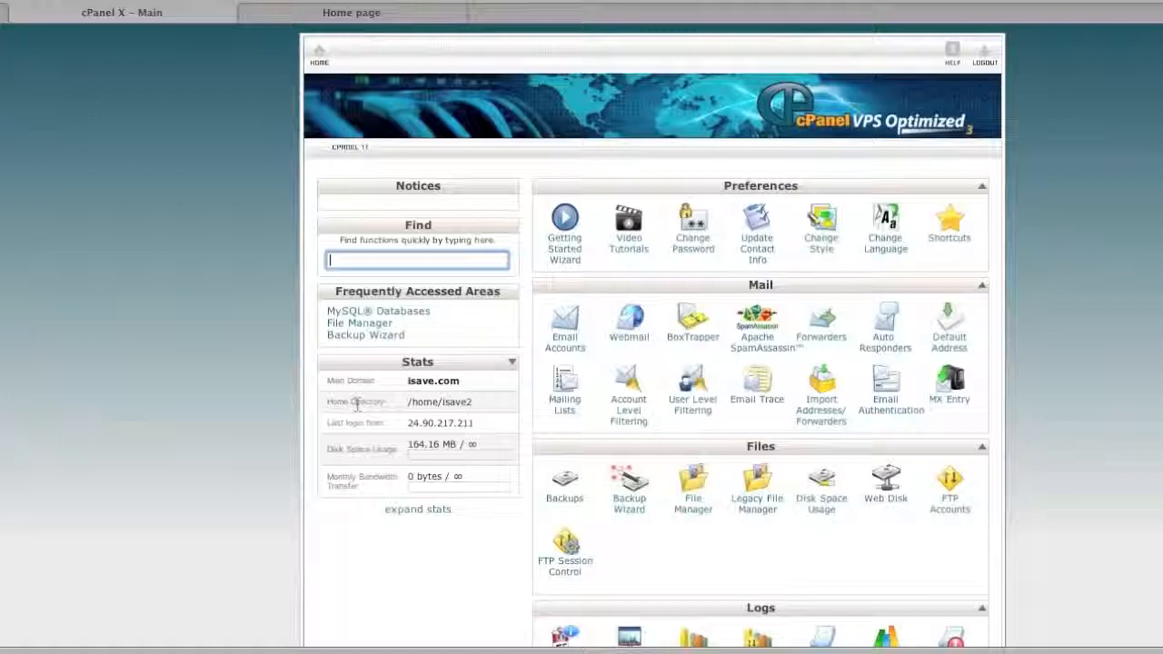
left_click_drag(407, 403, 476, 403)
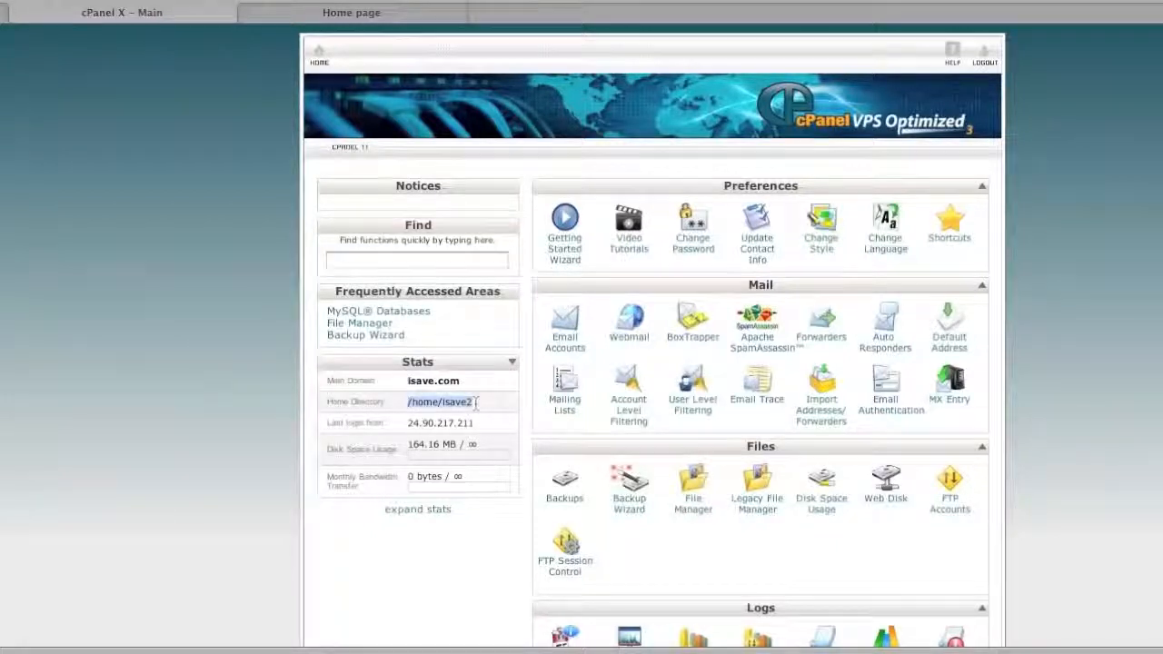